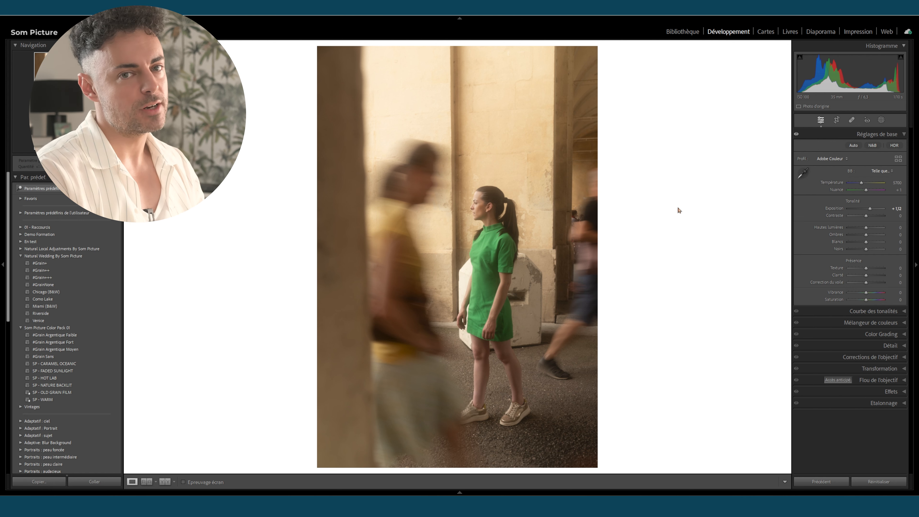
Set the photo's exposure to +1.02.
double_click(833, 208)
left_click_drag(868, 210, 871, 211)
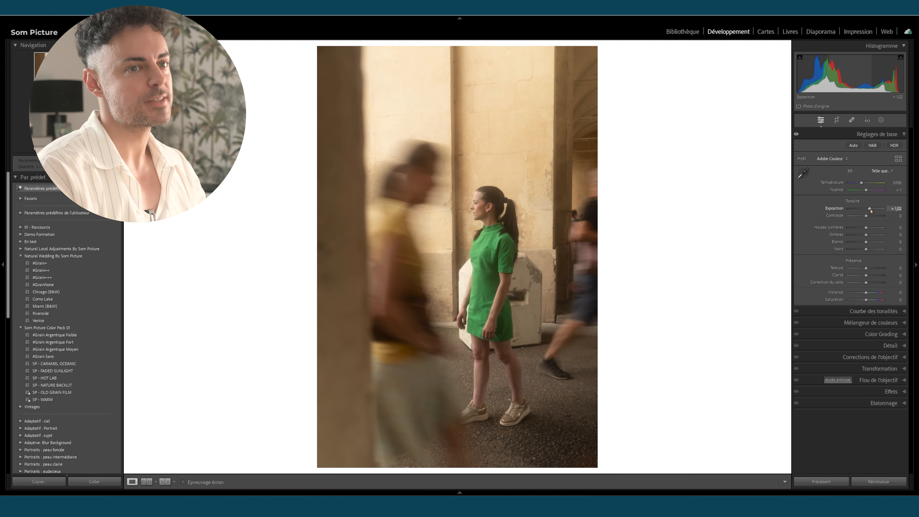
left_click_drag(493, 225, 566, 347)
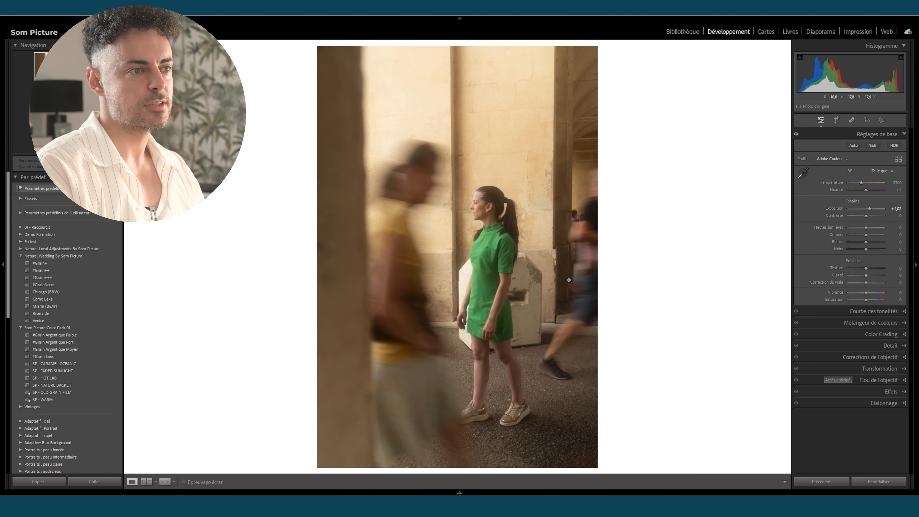
Open the photo in Photoshop for editing, keeping its embedded ProPhoto RGB profile.
right_click(521, 192)
mouse_move(616, 247)
left_click(681, 247)
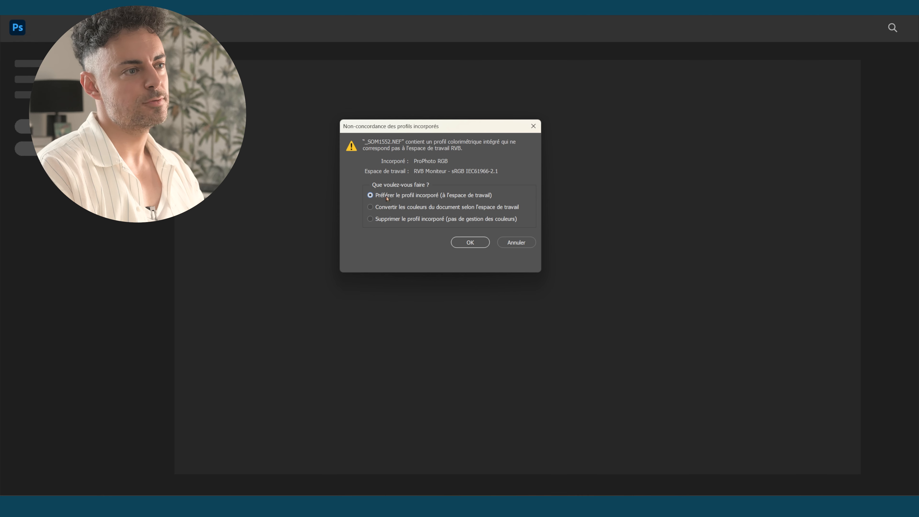
left_click(469, 243)
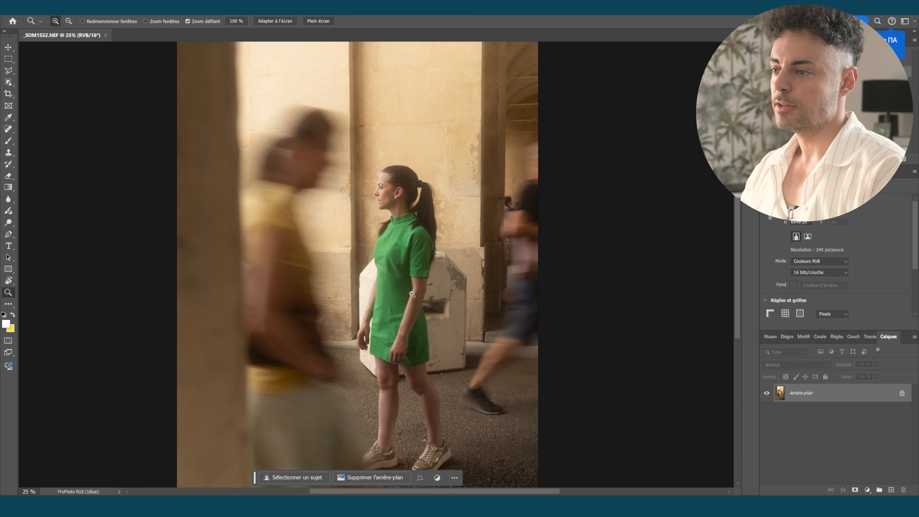
Outline the part of the concrete block to the right of the woman with the polygonal lasso, overlapping her arm and dress.
left_click_drag(412, 296, 432, 236)
left_click(416, 248)
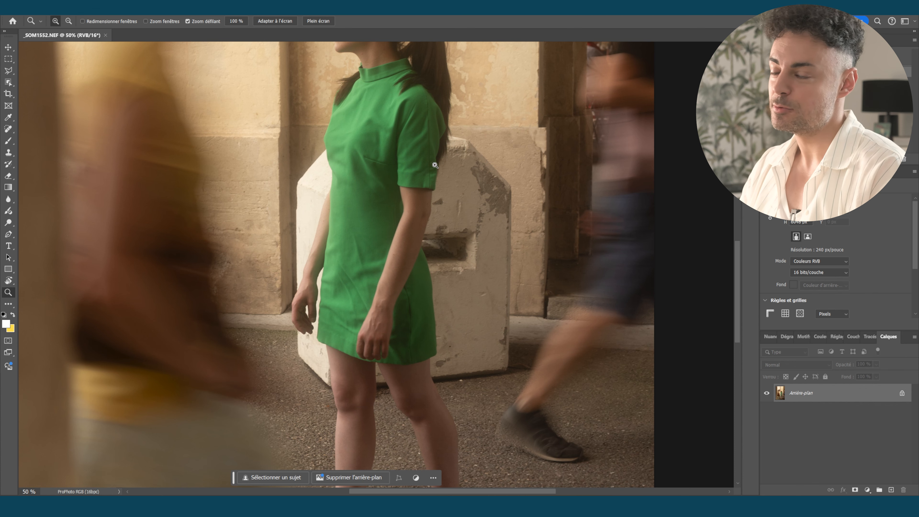
scroll(434, 156, "down", 1)
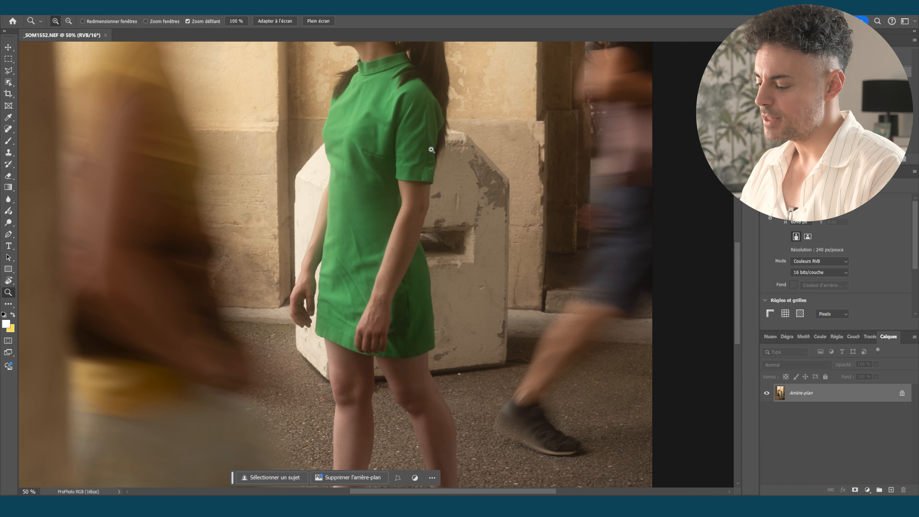
key("l")
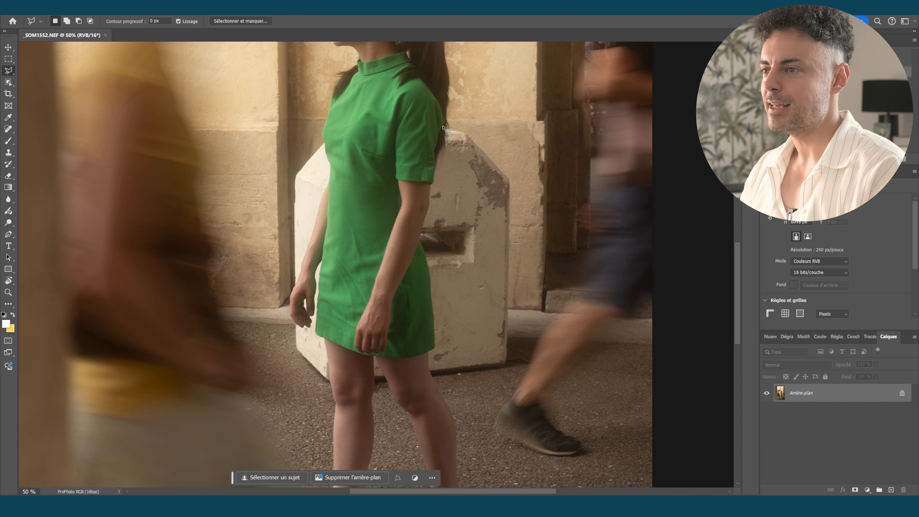
left_click(444, 124)
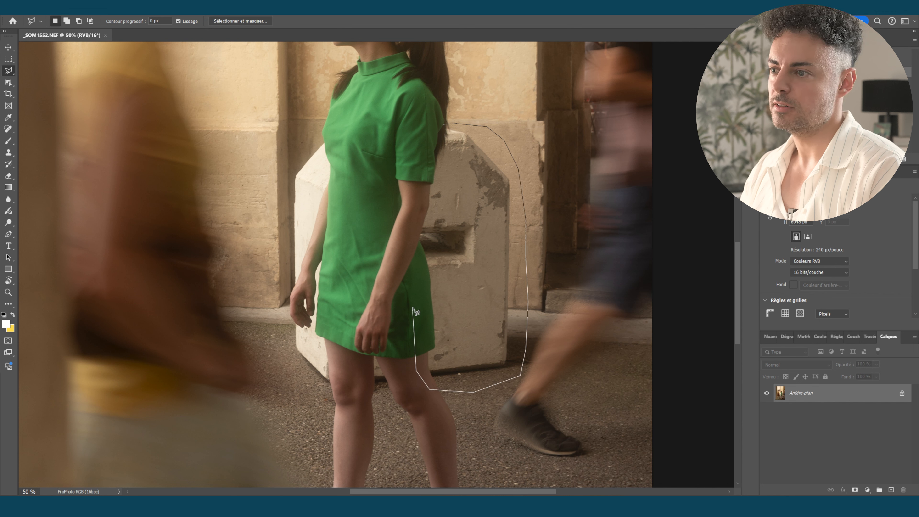
left_click(408, 220)
double_click(421, 153)
Add the block's left part and the gap between the woman's legs to the selection, and run Generative Fill without a prompt.
left_click(299, 145, "shift")
left_click(319, 138)
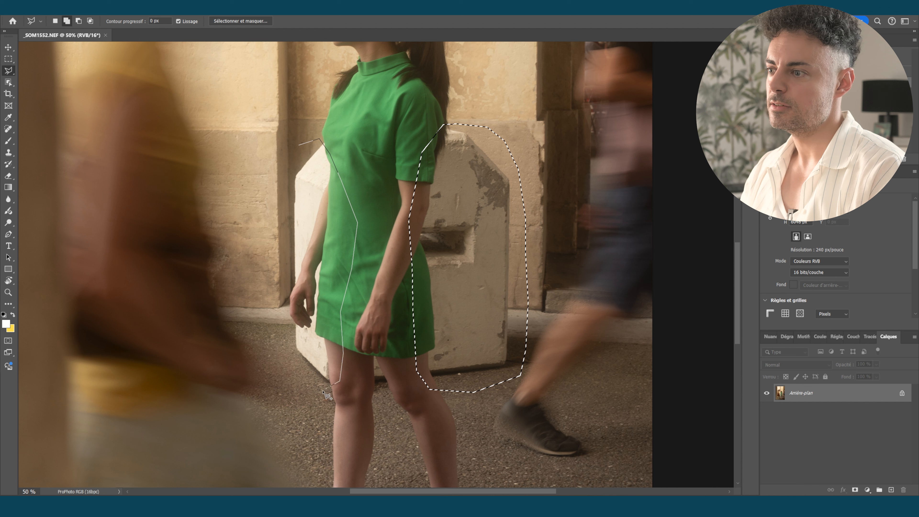
left_click(299, 137)
left_click(371, 384, "shift")
double_click(388, 378)
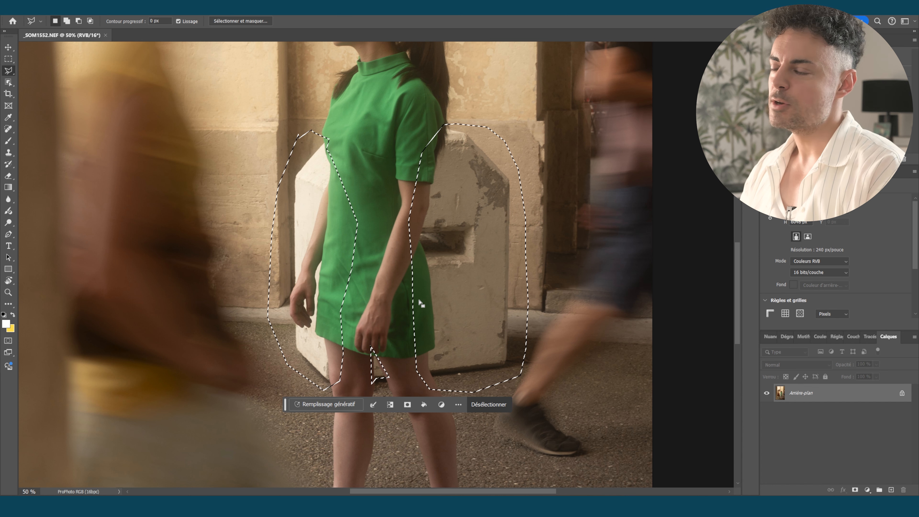
left_click(327, 404)
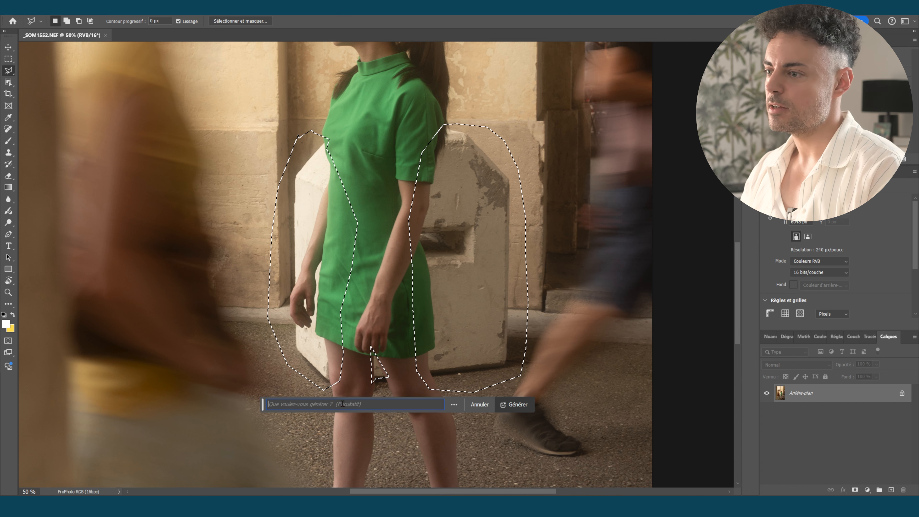
left_click(506, 405)
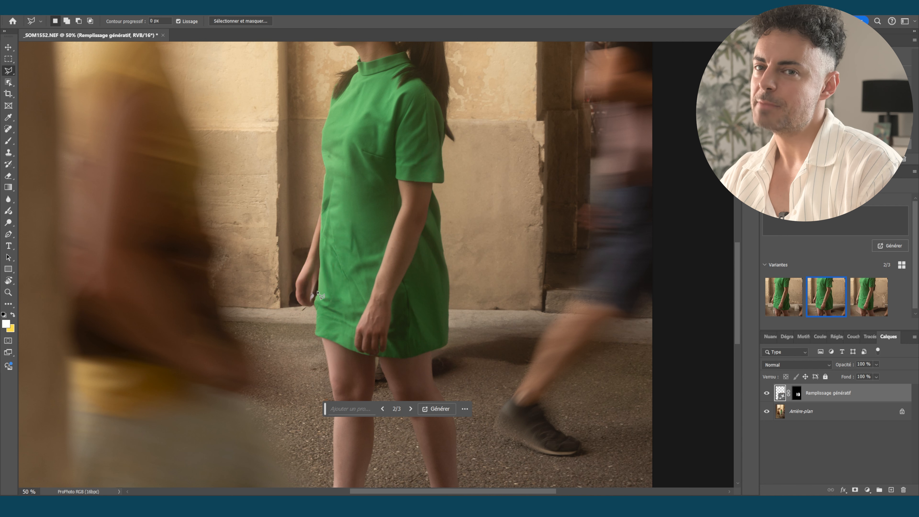
Compare the woman's hand and dress with the generated fill shown and hidden, and delete the fill layer.
key("z")
left_click_drag(311, 297, 388, 301)
left_click(766, 393)
left_click(766, 394)
left_click(766, 393)
left_click(766, 394)
key("ctrl+0")
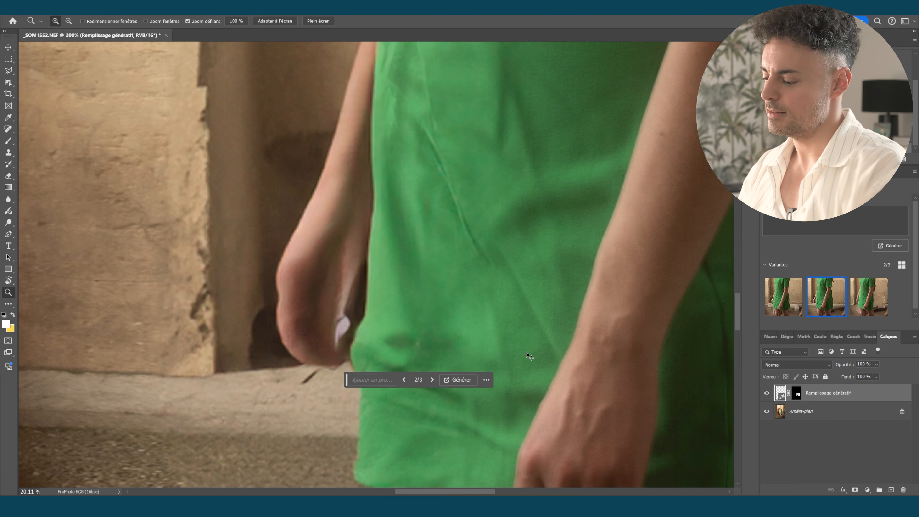
left_click_drag(417, 310, 454, 310)
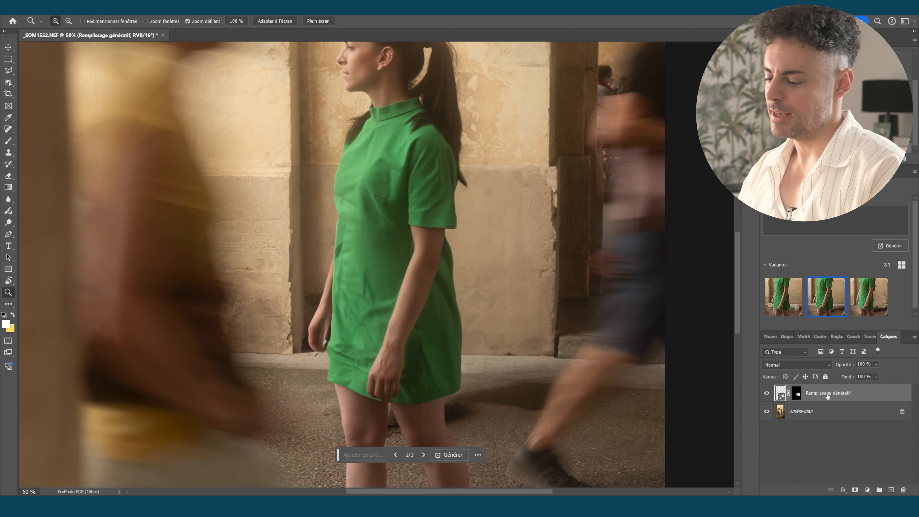
key("Delete")
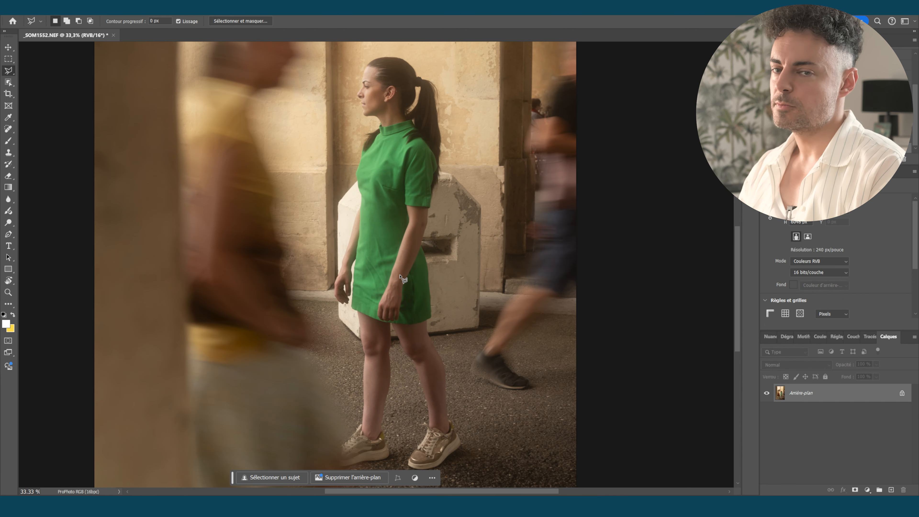
Outline the whole woman together with the concrete block using the polygonal lasso, and run Generative Fill without a prompt.
left_click(348, 181)
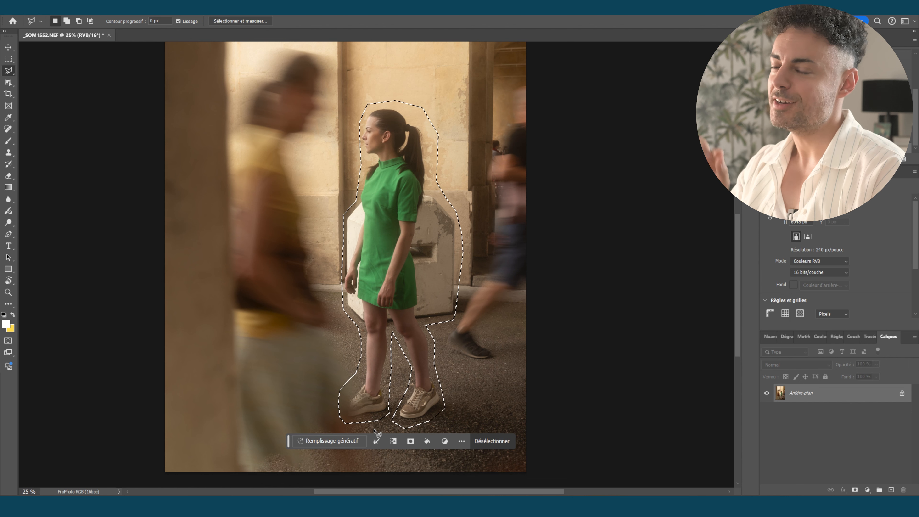
left_click(348, 444)
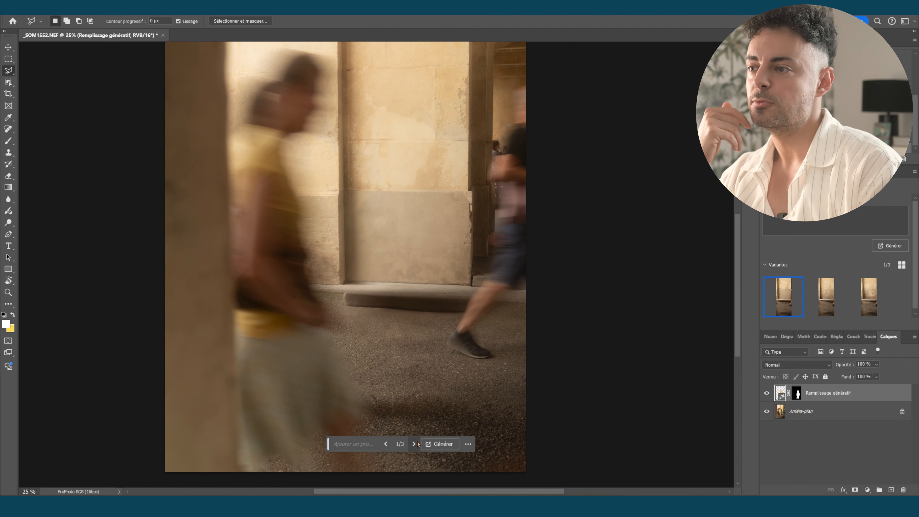
Compare the three generated variations of the empty background and choose the third one.
left_click(415, 445)
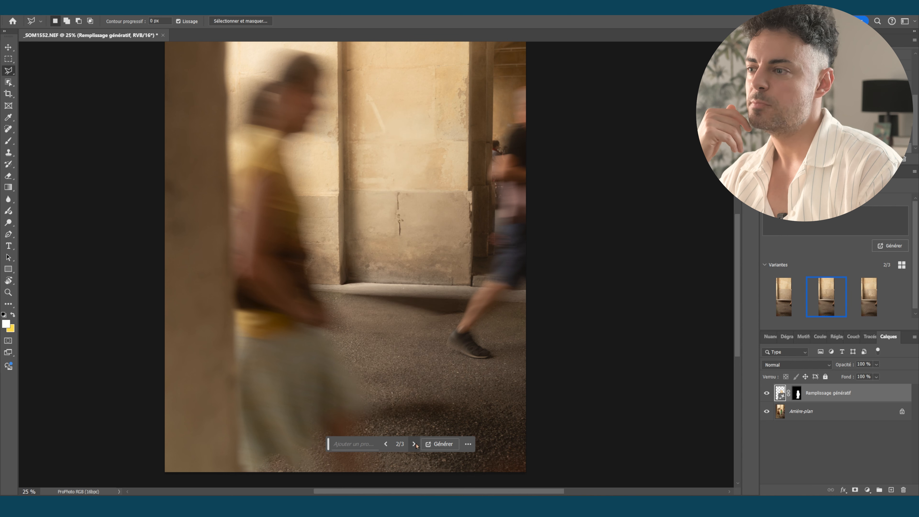
left_click(413, 445)
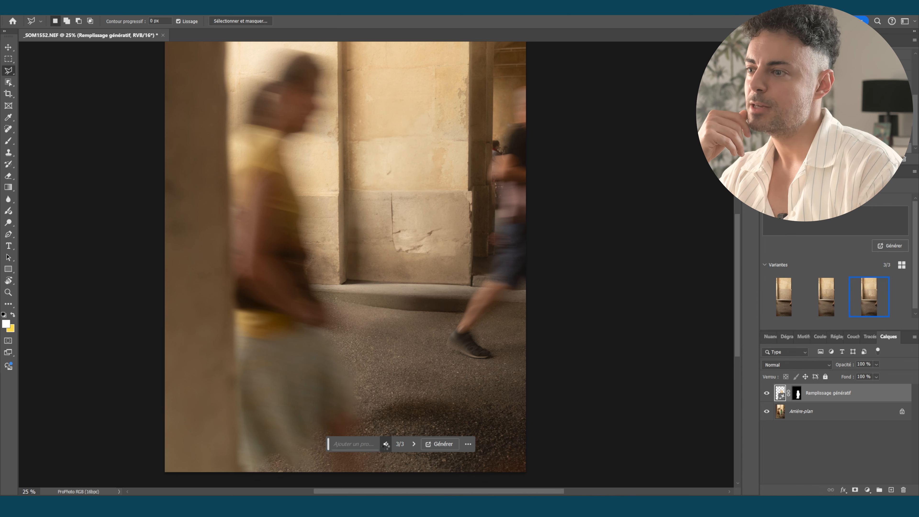
left_click(385, 444)
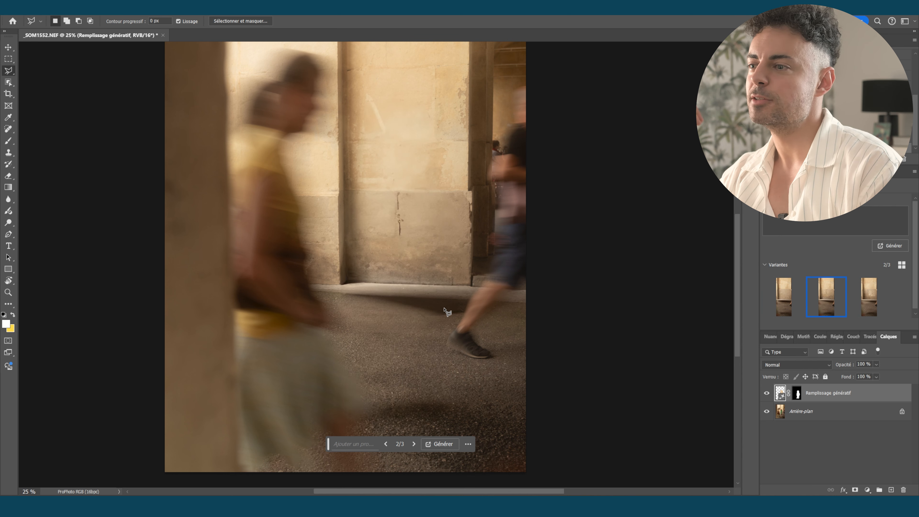
left_click(414, 444)
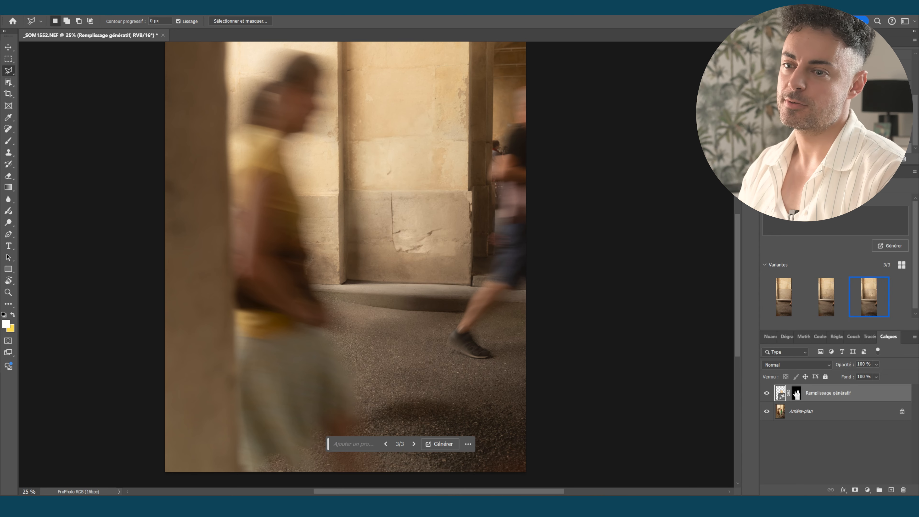
Load the generative fill layer's mask as a selection and hide that layer.
left_click(797, 393, "ctrl")
left_click(766, 394)
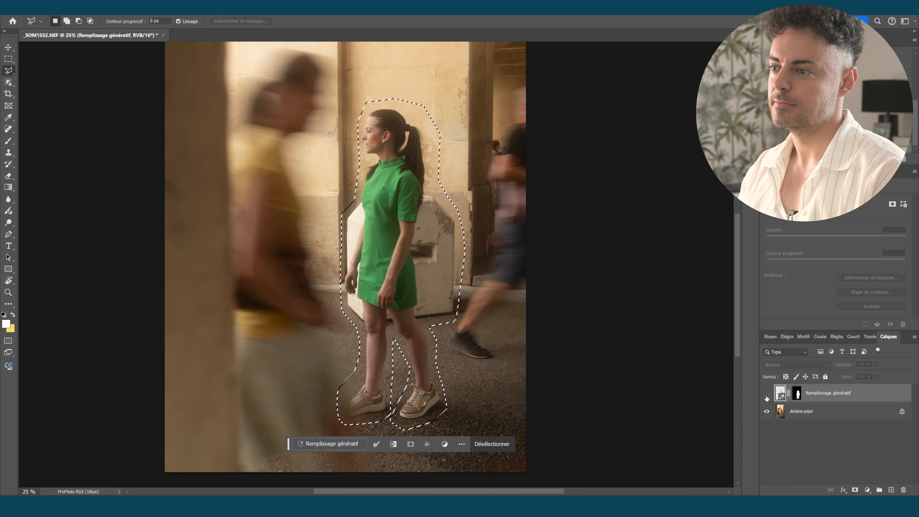
Examine the block's shadow on the ground near the selection edge, with the generated fill hidden and shown.
key("z")
left_click_drag(434, 301, 434, 300)
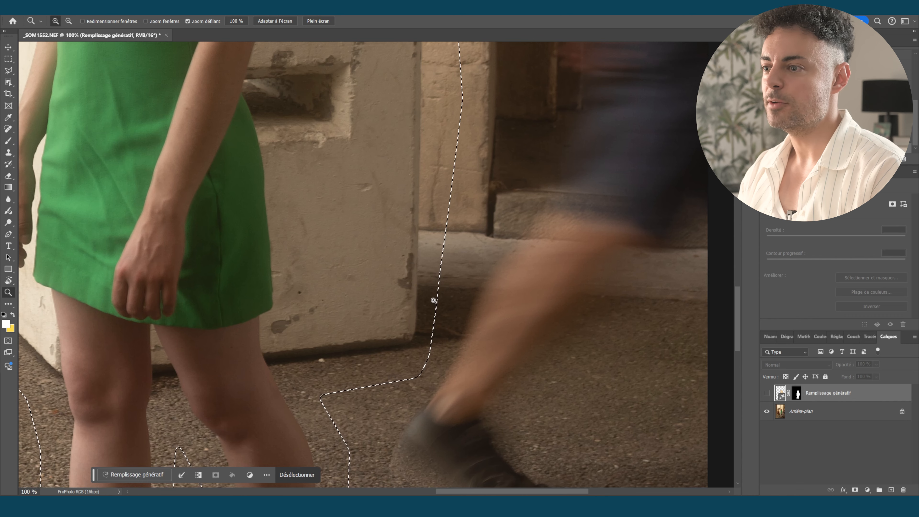
left_click_drag(356, 236, 350, 179)
left_click_drag(350, 178, 358, 179)
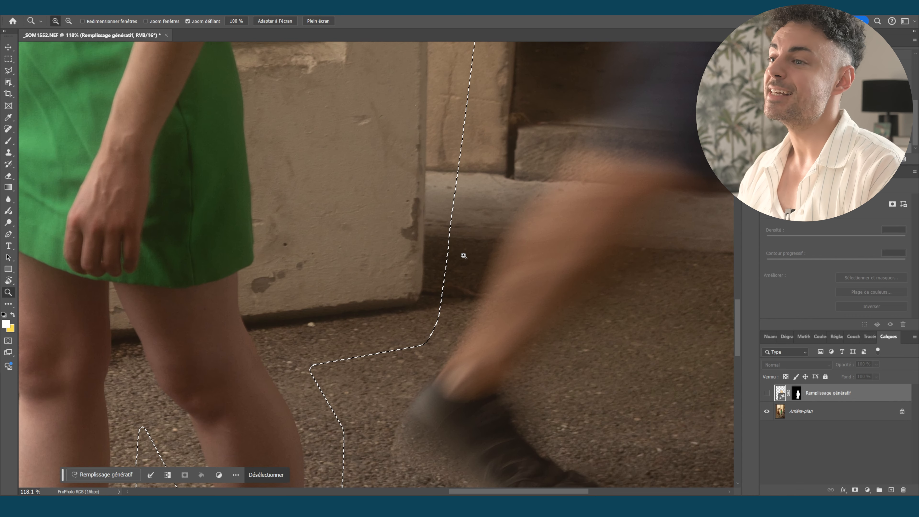
left_click(449, 273, "alt")
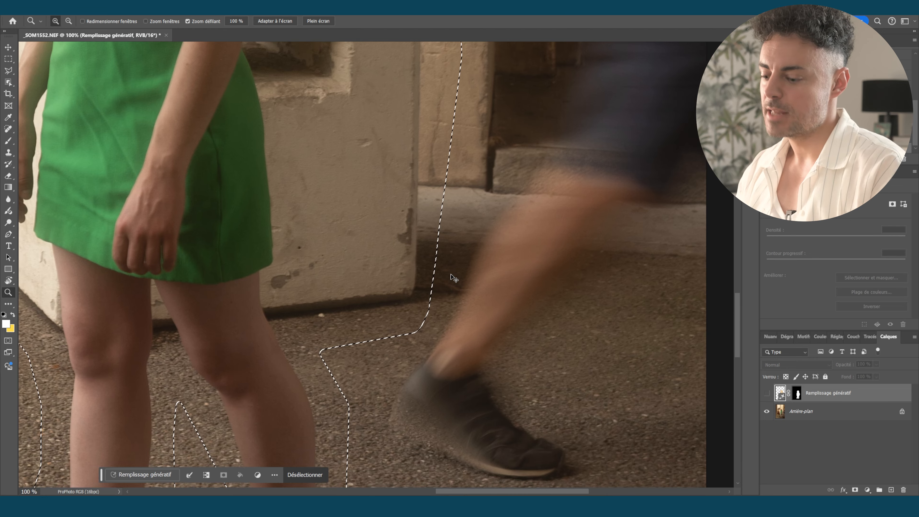
left_click(453, 277, "alt")
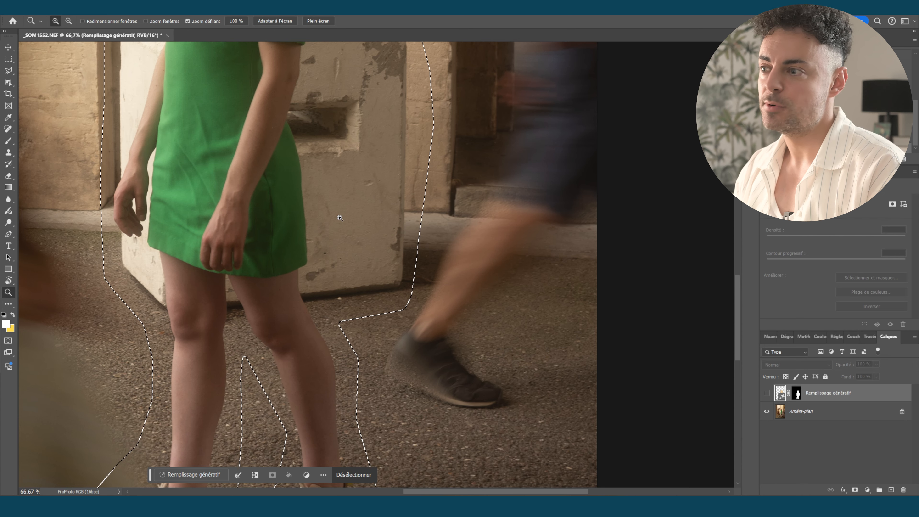
left_click_drag(329, 250, 340, 310)
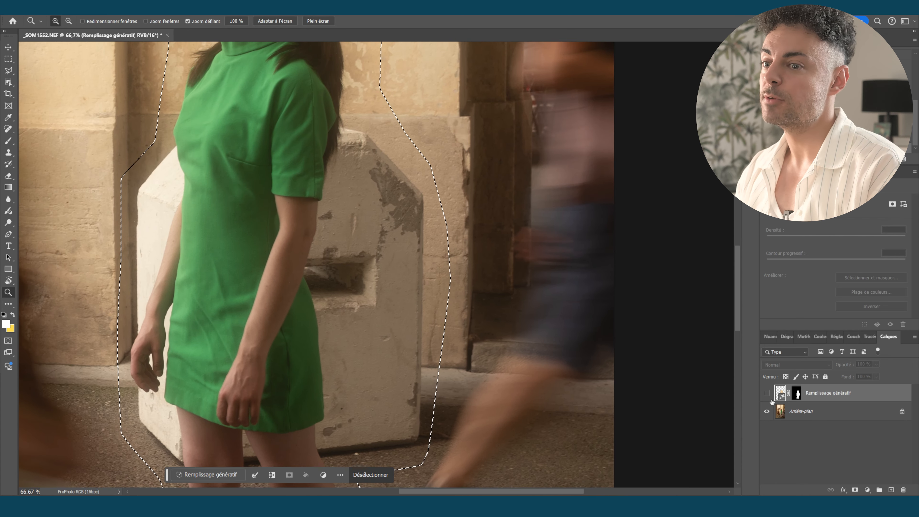
left_click(767, 394)
key("ctrl+0")
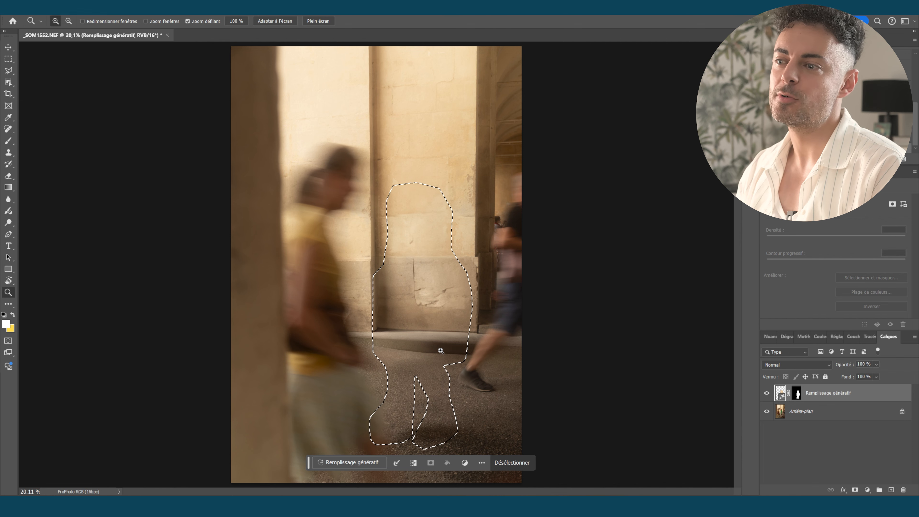
left_click(455, 355)
left_click(767, 394)
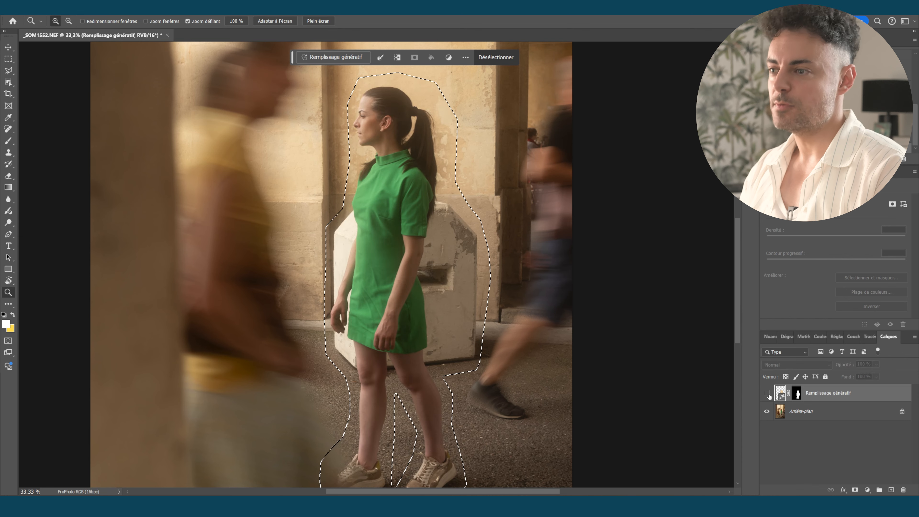
Extend the selection with the polygonal lasso to include the block's shadow beside the passer-by's leg.
left_click_drag(446, 293, 443, 239)
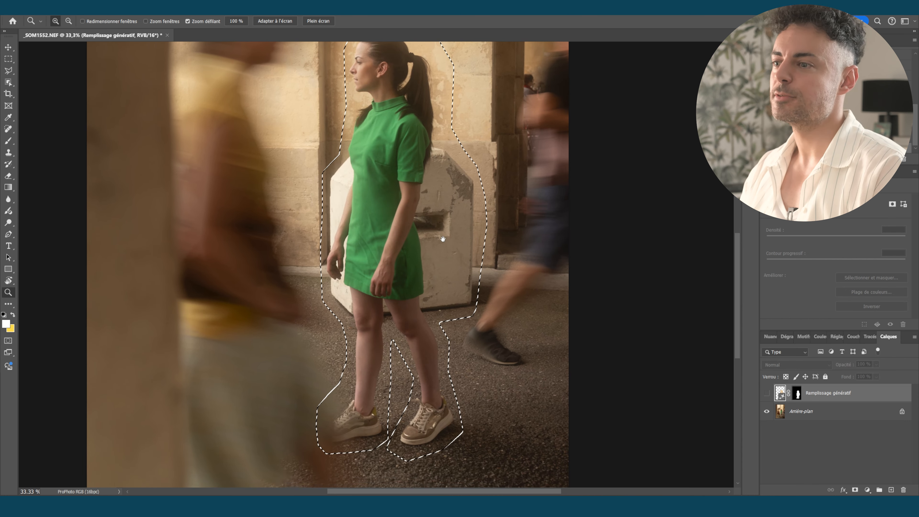
key("l")
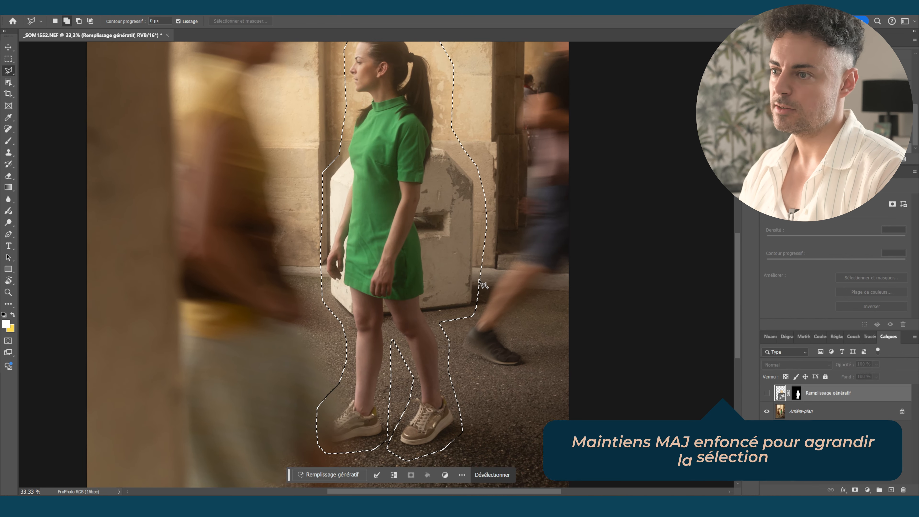
left_click_drag(478, 276, 506, 286)
left_click(506, 289)
left_click(505, 301)
left_click(496, 309)
double_click(474, 311)
Run Generative Fill without a prompt on the background layer, using the enlarged selection.
left_click(820, 411)
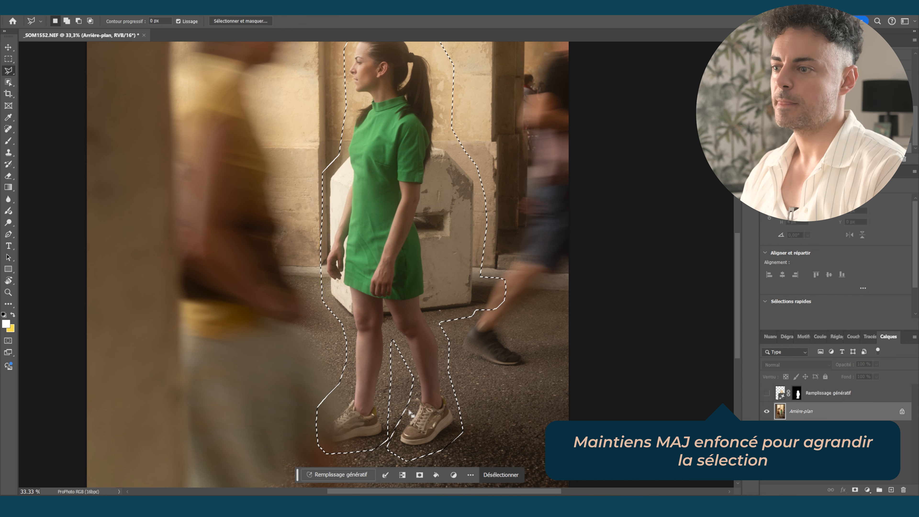
left_click(336, 475)
left_click(523, 474)
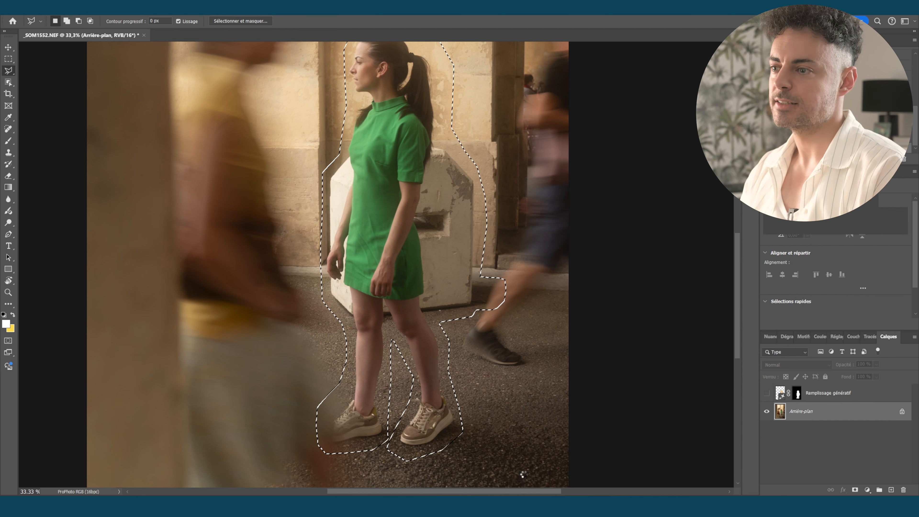
Examine the new fill over the whole photo and its ground texture at 200% zoom.
key("ctrl+0")
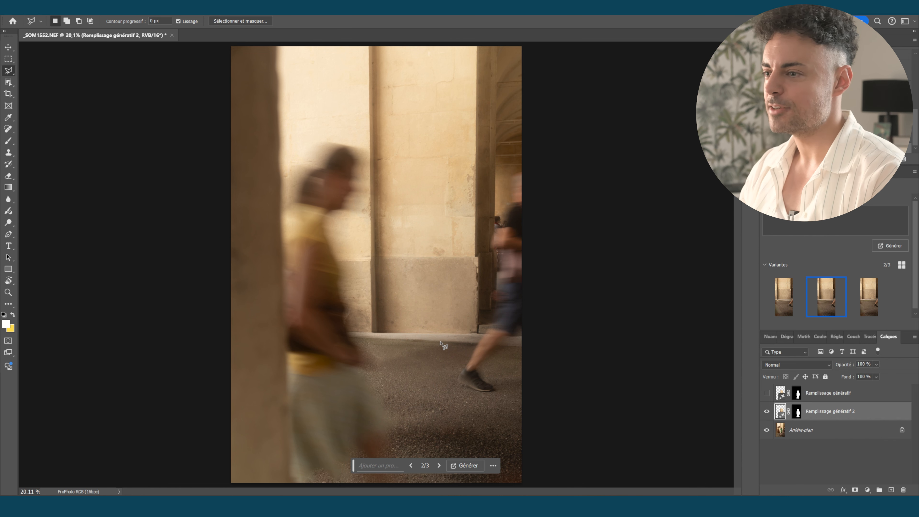
key("z")
left_click(407, 339)
left_click_drag(407, 339, 307, 170)
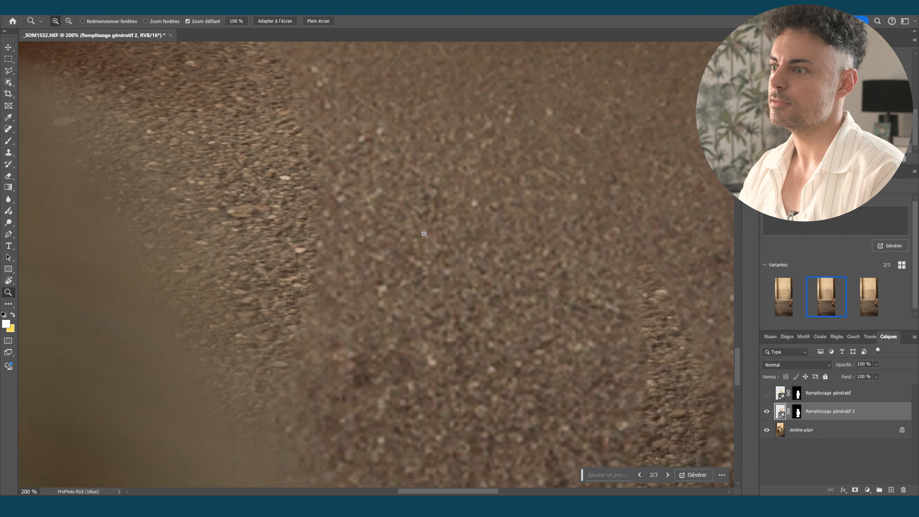
Examine the ground texture inside and outside the fill at 200% zoom, briefly outlining the fill area from its mask.
left_click_drag(560, 327, 365, 168)
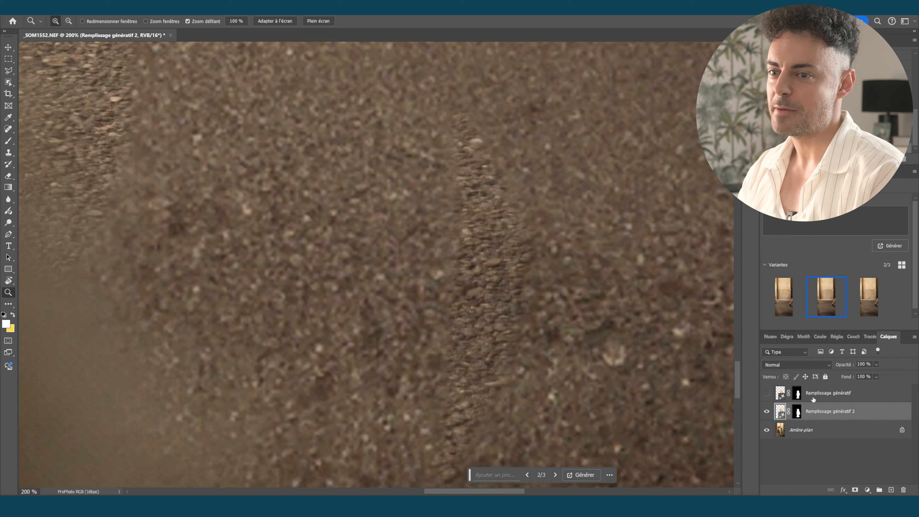
left_click(798, 412, "ctrl")
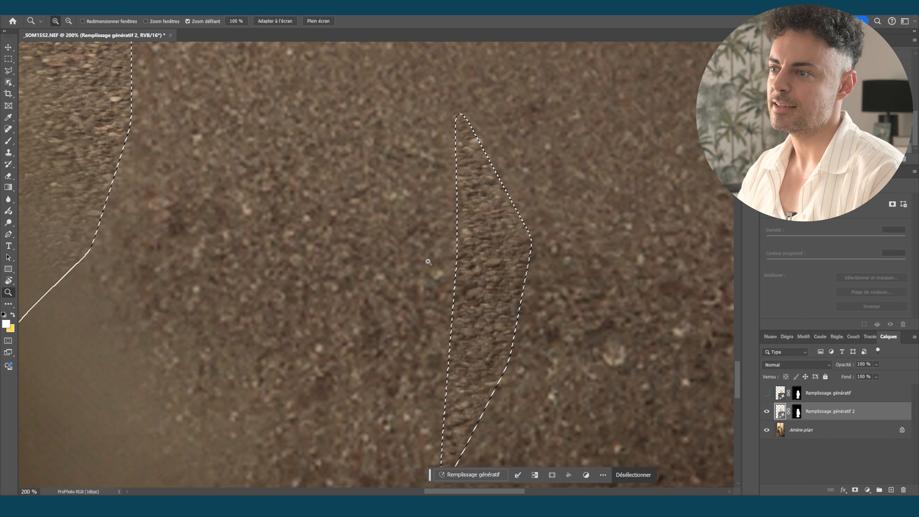
key("ctrl+d")
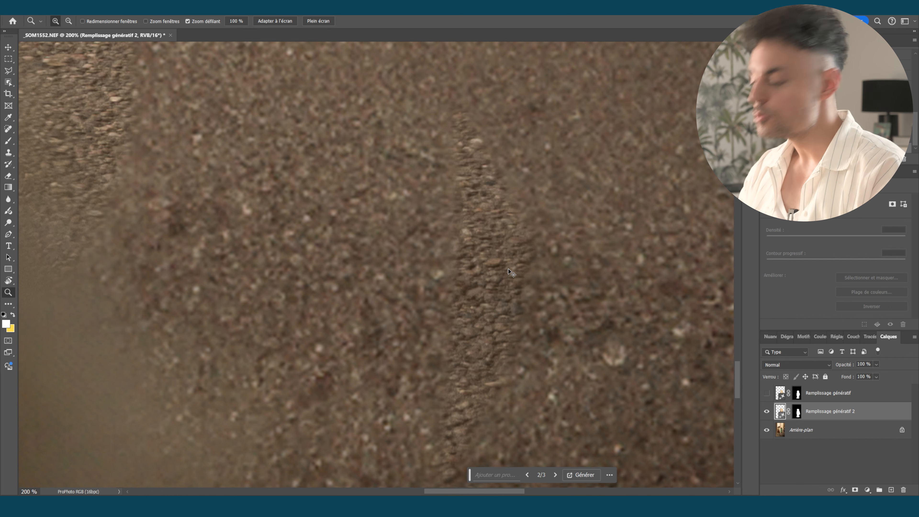
key("ctrl+0")
left_click(456, 385)
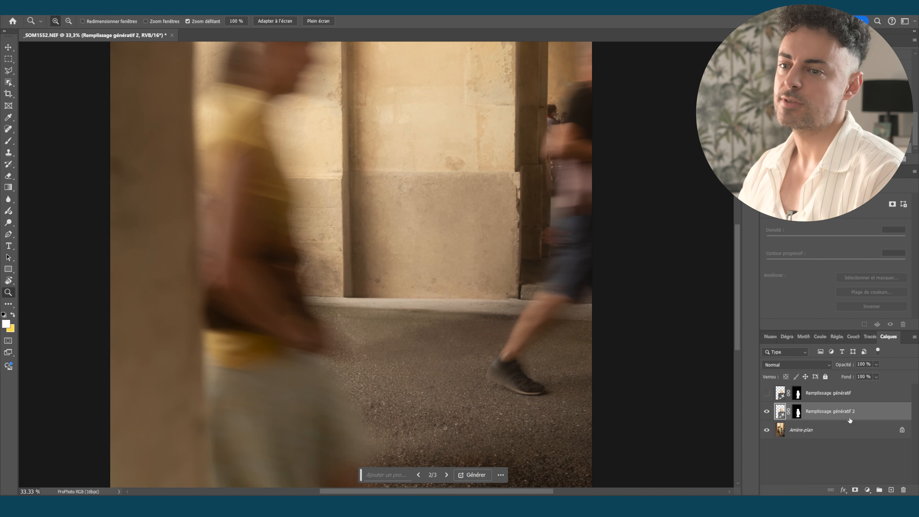
Delete the older hidden generative fill layer and compare the photo with the remaining fill hidden and shown.
left_click(765, 396)
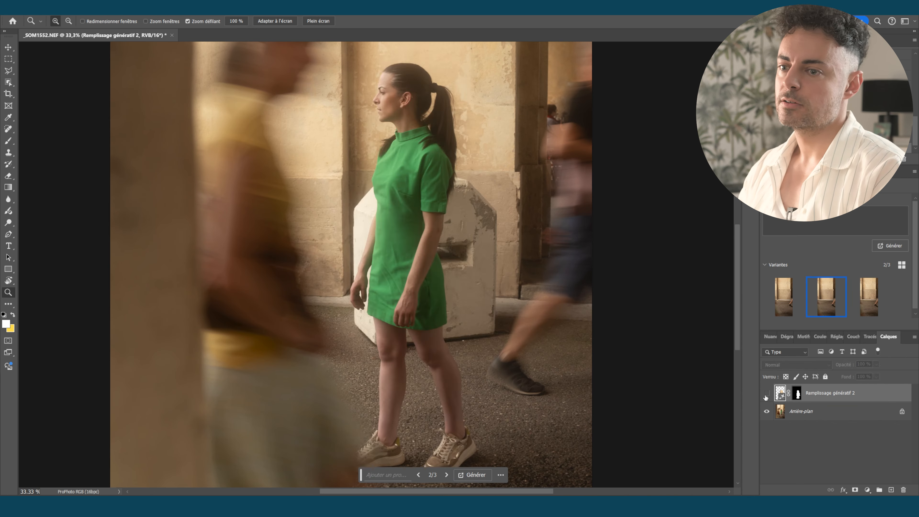
left_click(765, 396)
left_click(765, 395)
left_click(765, 396)
left_click(766, 395)
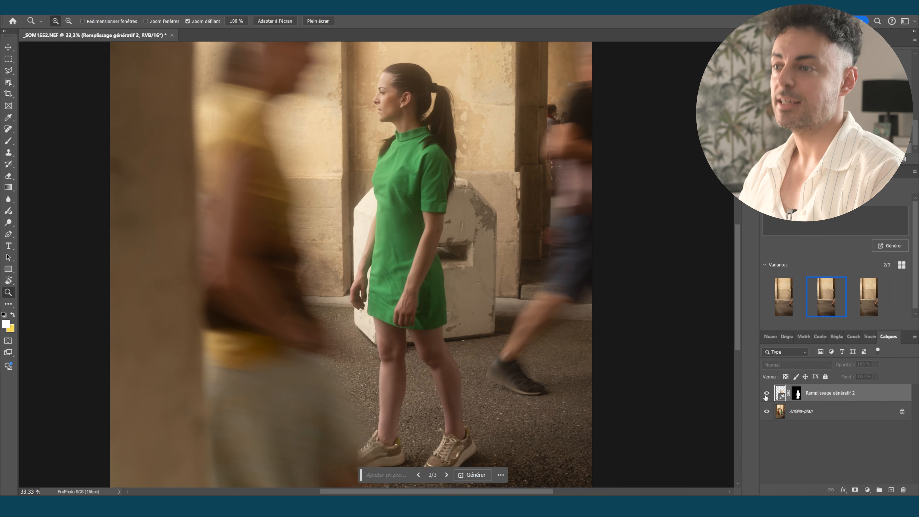
left_click(765, 395)
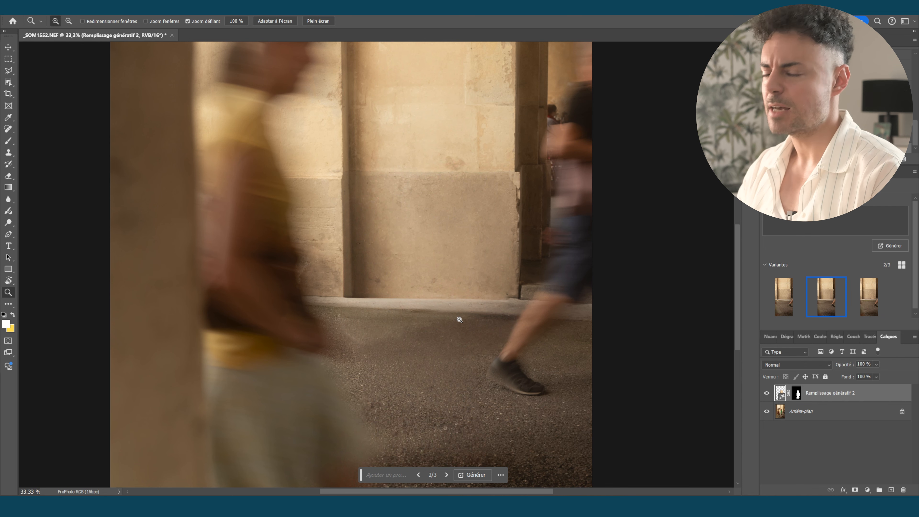
Examine the generated ground between the wall and the passer-by's shoe for differences in sharpness.
left_click(447, 349)
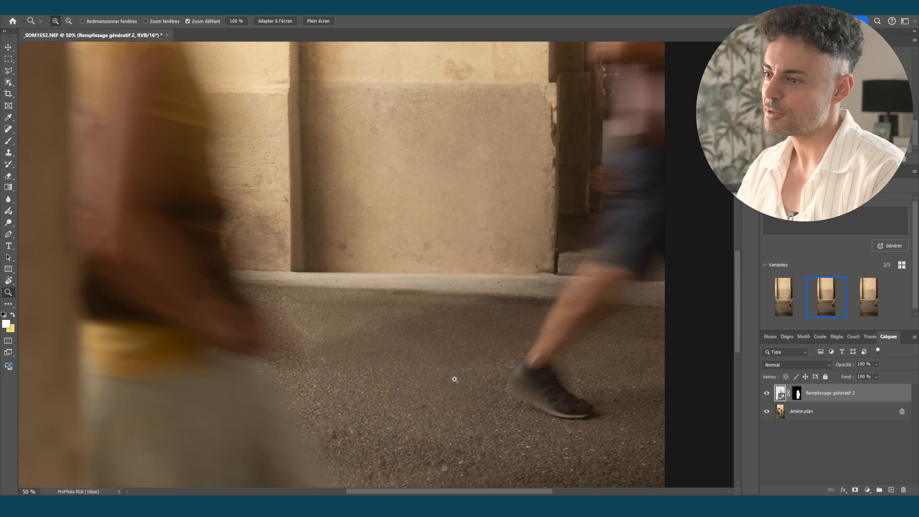
left_click(454, 380)
left_click_drag(448, 347, 437, 300)
left_click(402, 327)
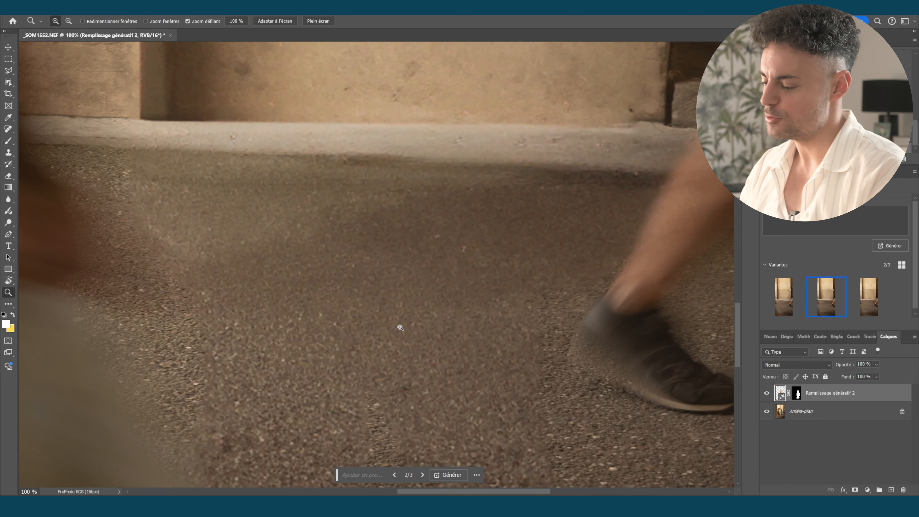
key("ctrl+0")
left_click(424, 358)
left_click(427, 358)
left_click(435, 358)
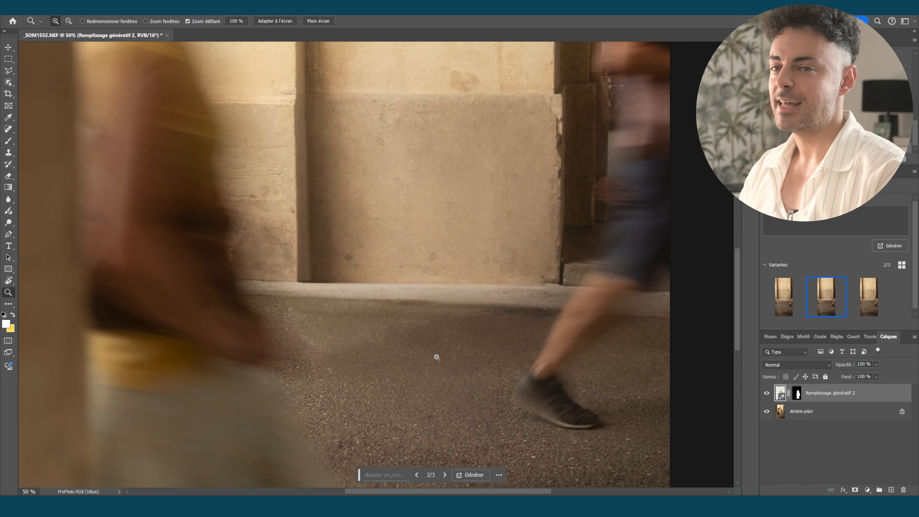
Load the generative fill mask as a selection and inspect its extent over the whole photo and up close.
left_click(798, 394, "ctrl")
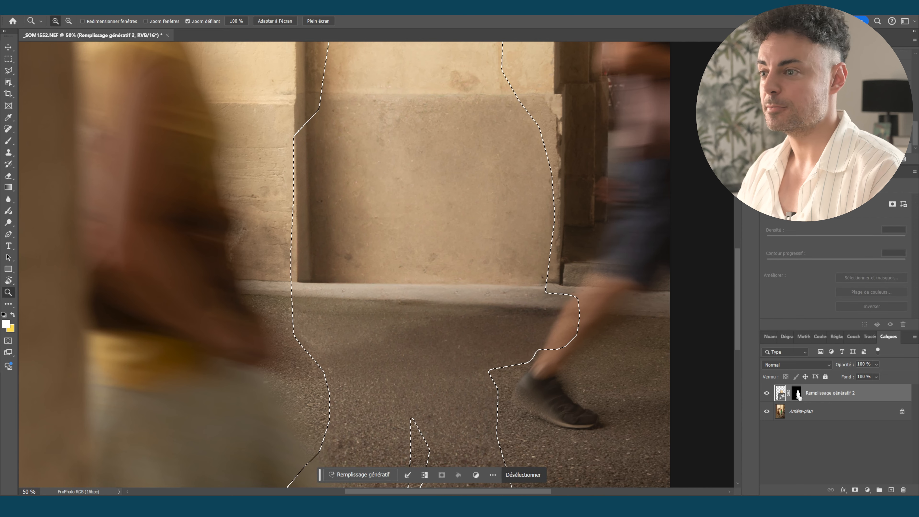
key("ctrl+0")
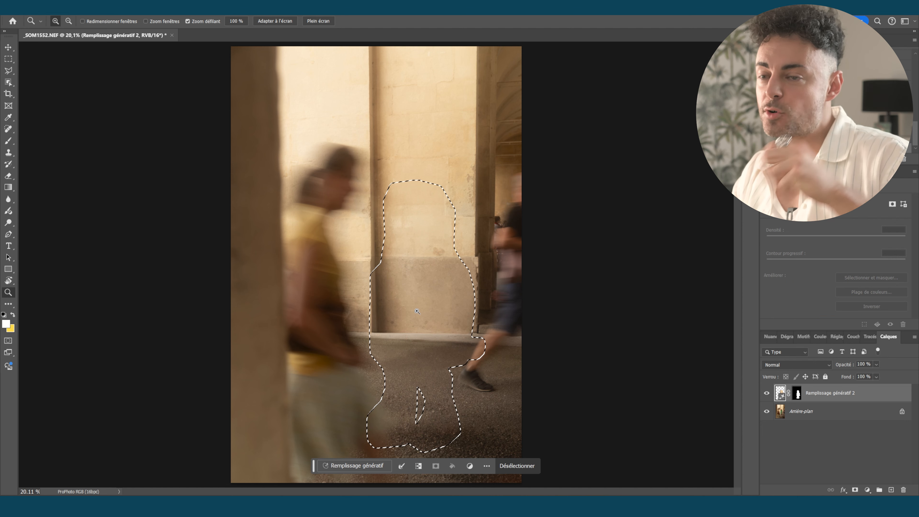
left_click(406, 386)
left_click_drag(406, 386, 389, 388)
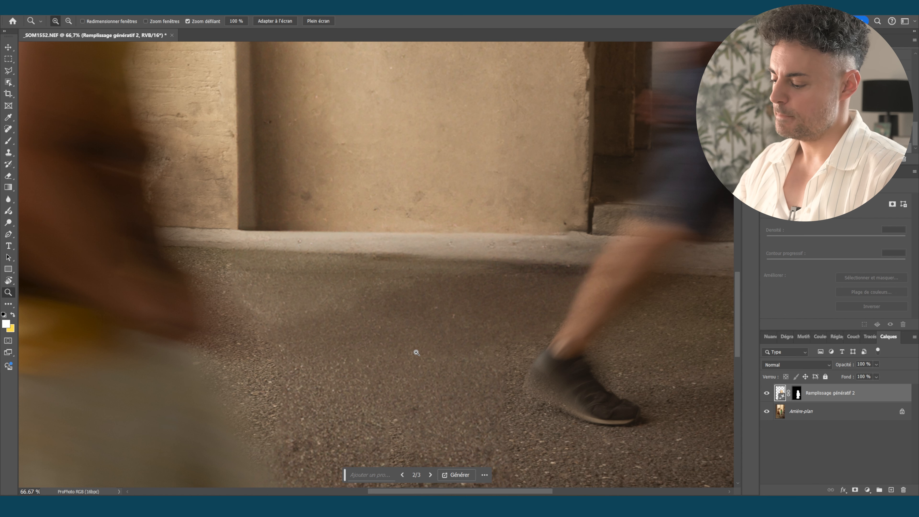
Try a square marquee selection across the wall base and ground, and undo it to restore the fill area selection.
key("m")
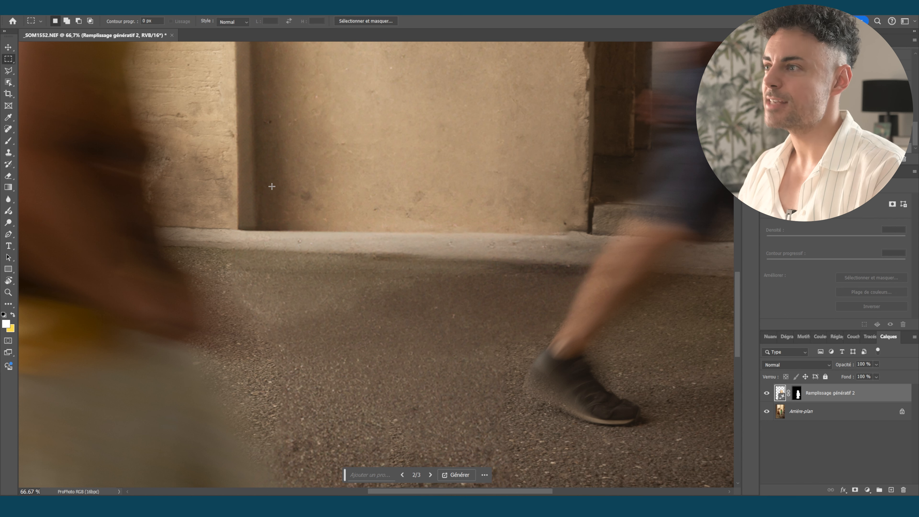
left_click_drag(223, 141, 500, 379)
left_click_drag(501, 380, 501, 380)
key("ctrl+0")
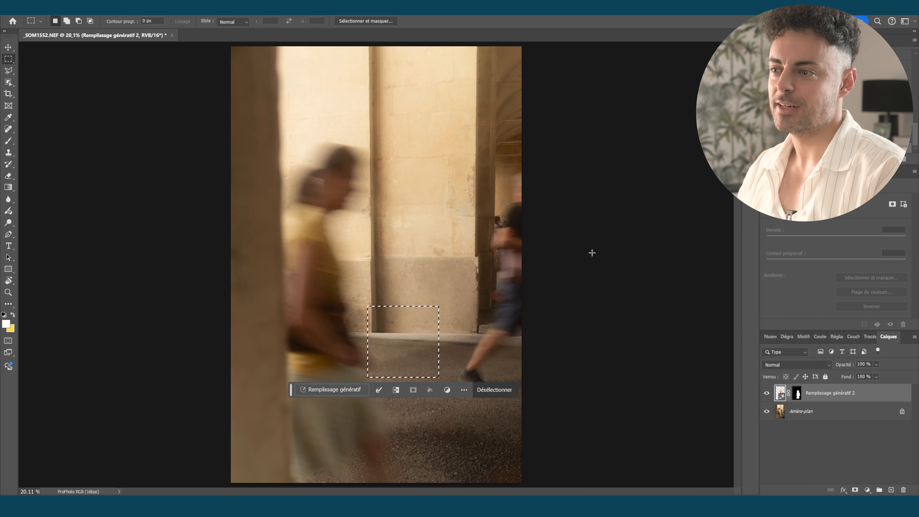
key("ctrl+z")
key("ctrl+shift+z")
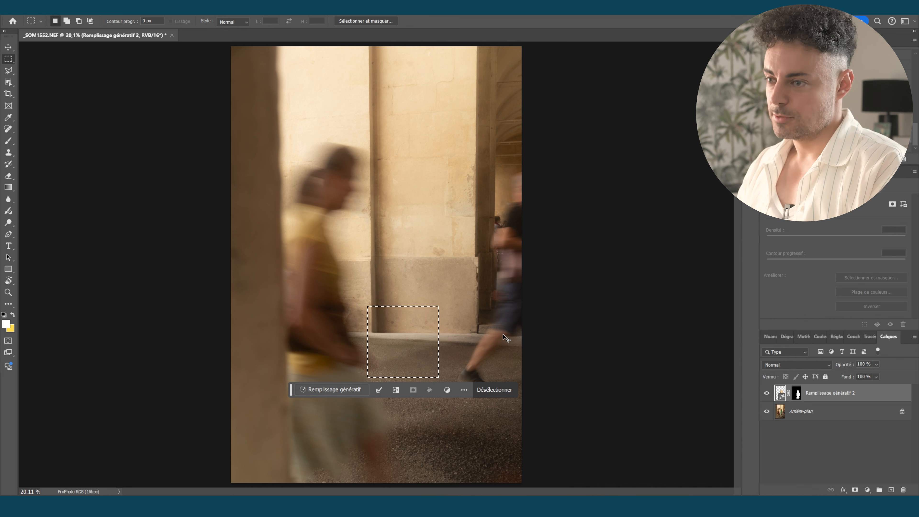
key("ctrl+z")
key("ctrl+z")
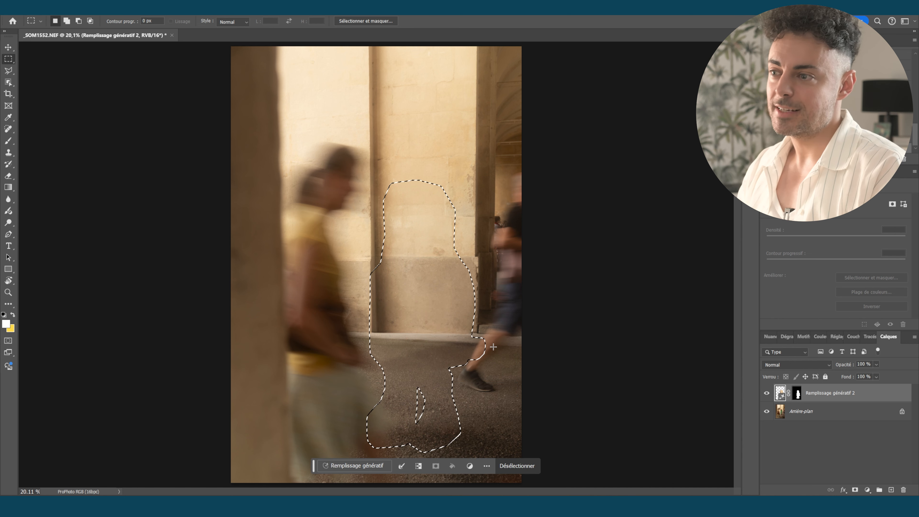
Reduce the fill area selection to its upper wall portion with the polygonal lasso, and deselect it.
key("l")
key("shift")
key("alt")
mouse_move(380, 245)
left_mouse_down()
mouse_move(470, 452)
mouse_move(351, 302)
left_mouse_up()
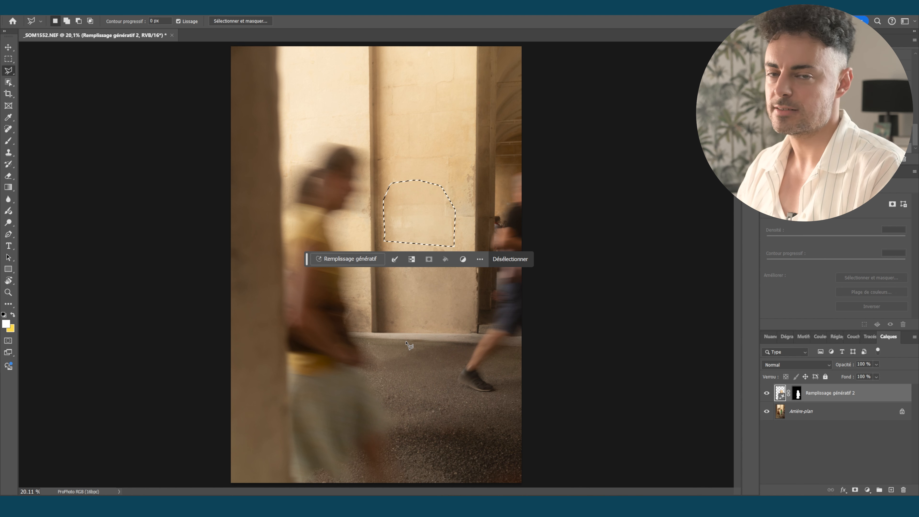
key("ctrl+d")
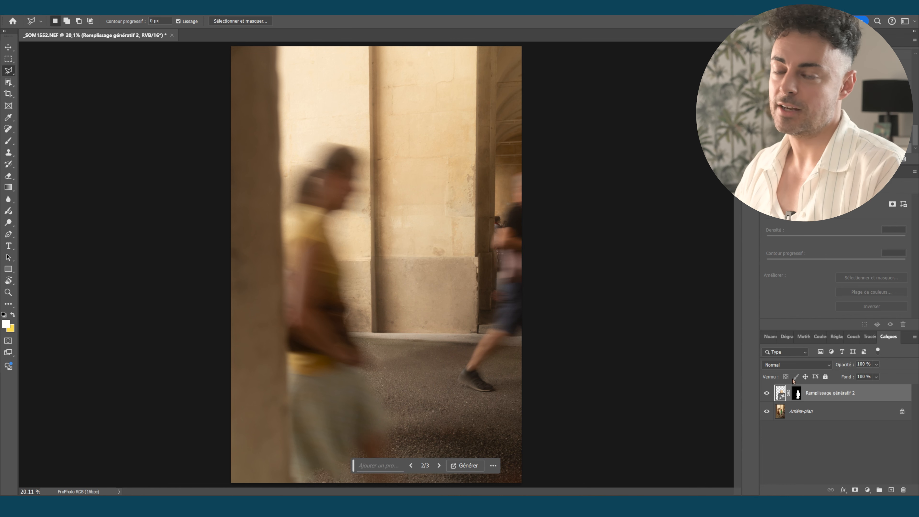
Enhance the detail of the second variation on the generative fill layer and inspect the resulting ground.
left_click(827, 393)
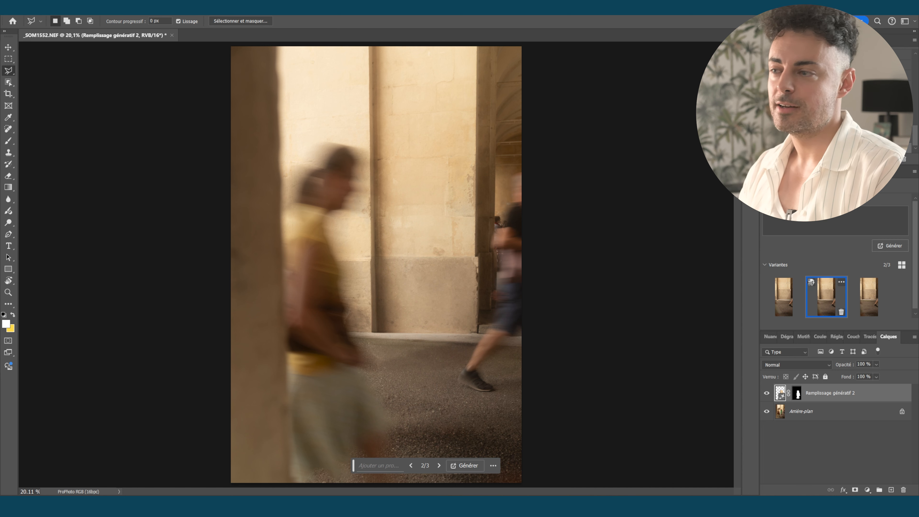
key("z")
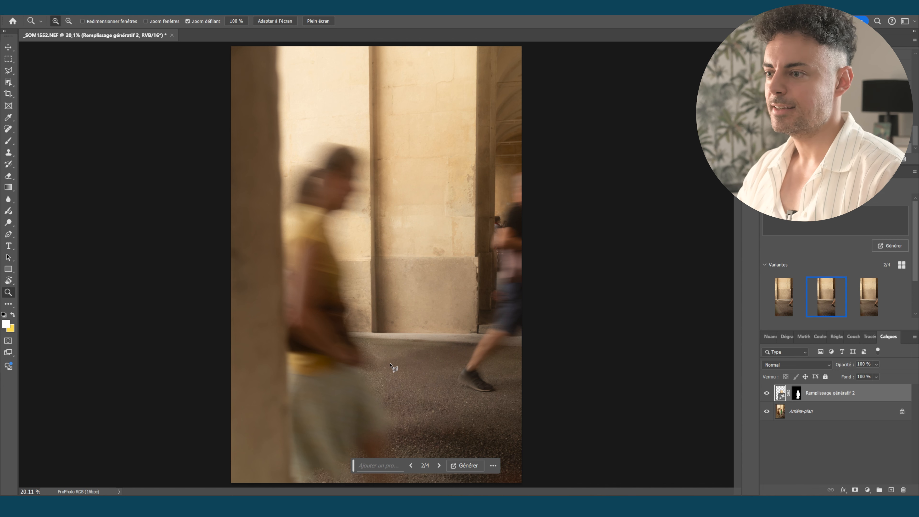
left_click_drag(390, 366, 505, 196)
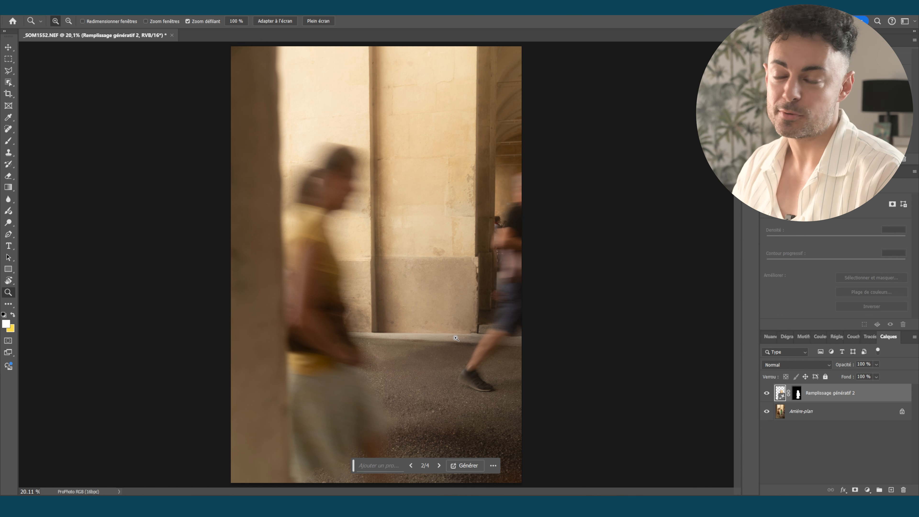
Compare the photo with the enhanced fill shown and hidden, leaving the fill hidden and the background layer active.
left_click(767, 394)
left_click(767, 393)
left_click(767, 394)
left_click(767, 394)
left_click(767, 394)
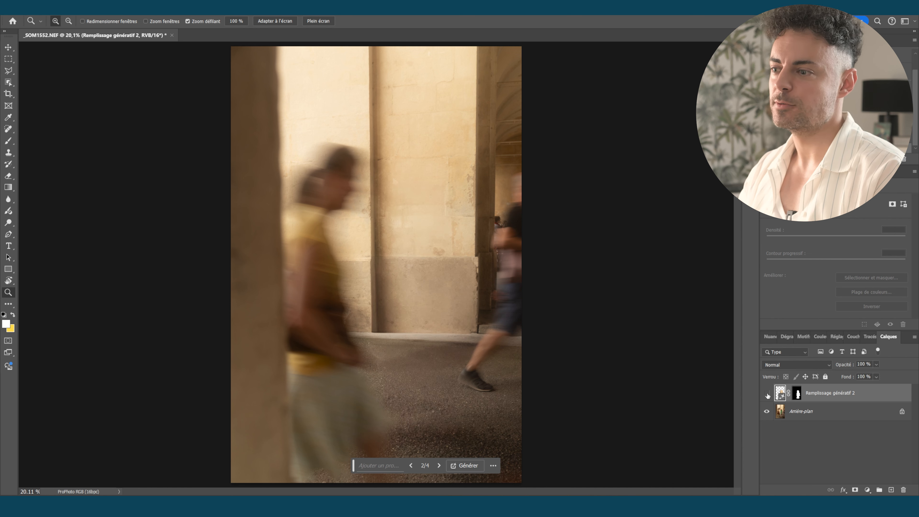
left_click(768, 394)
left_click(801, 411)
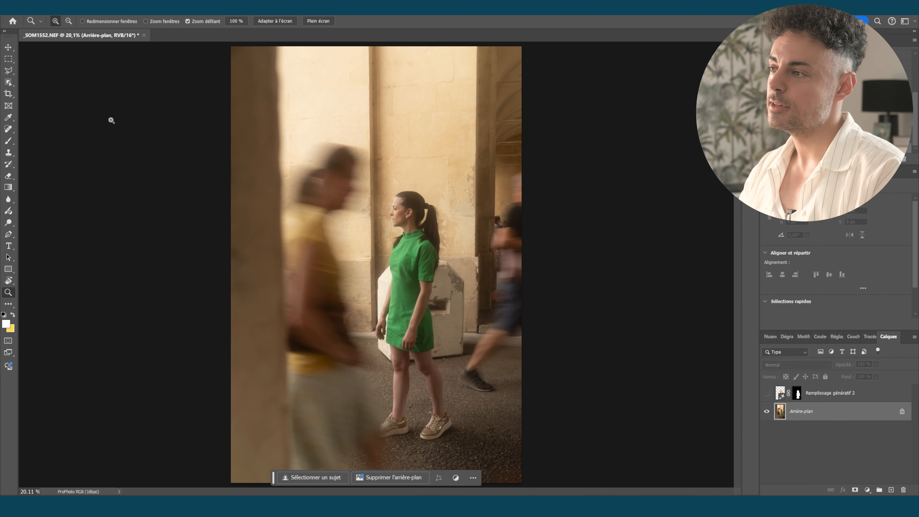
Select the woman with Select Subject using detailed cloud results, and convert the locked background into a regular layer.
left_click(8, 83)
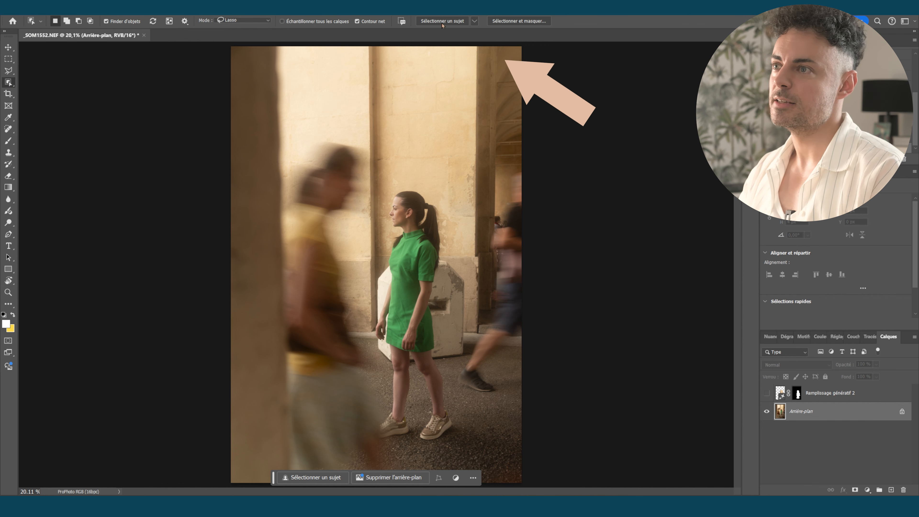
left_click(475, 23)
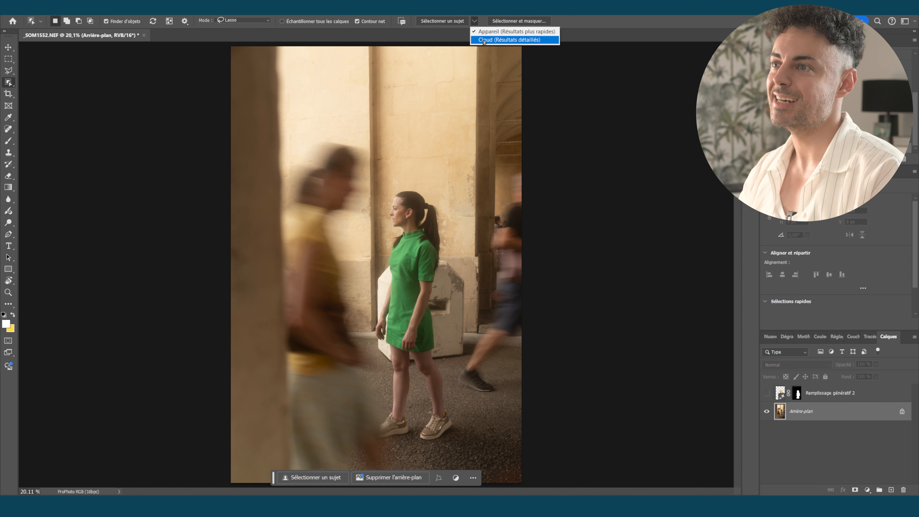
left_click(475, 24)
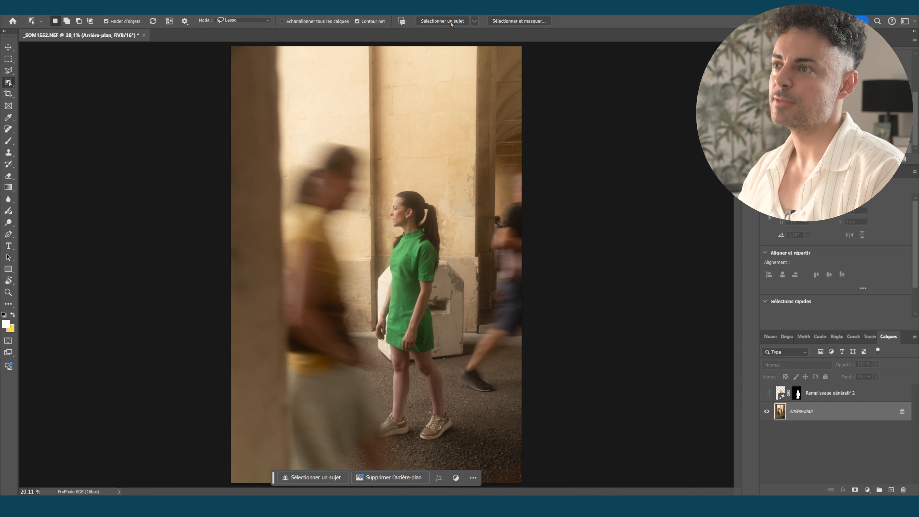
left_click(475, 23)
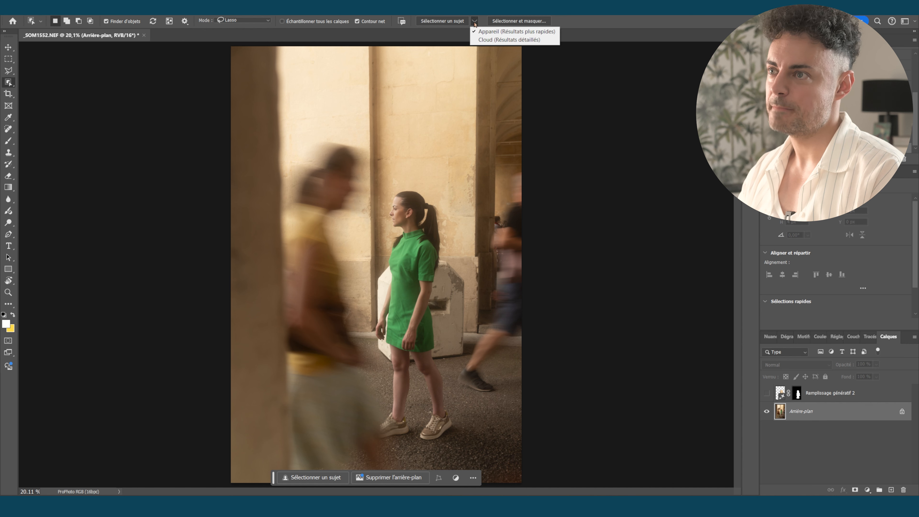
left_click(484, 40)
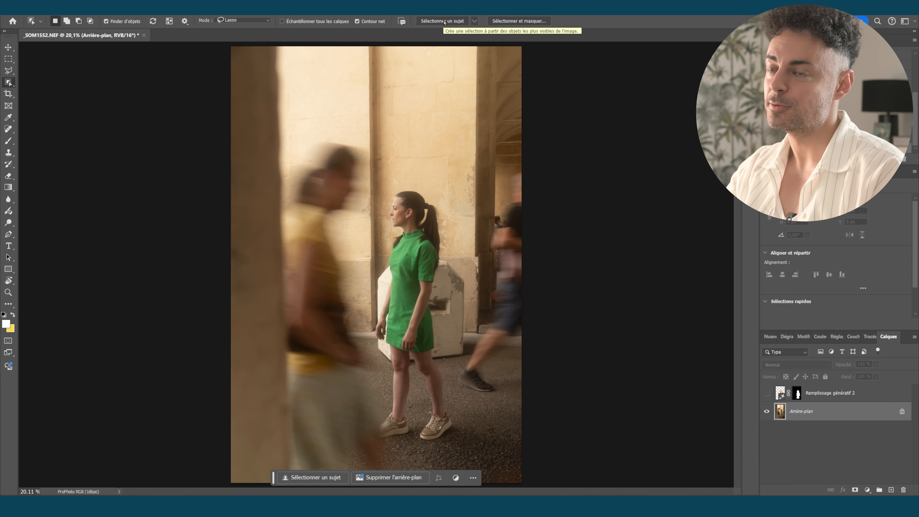
left_click(442, 22)
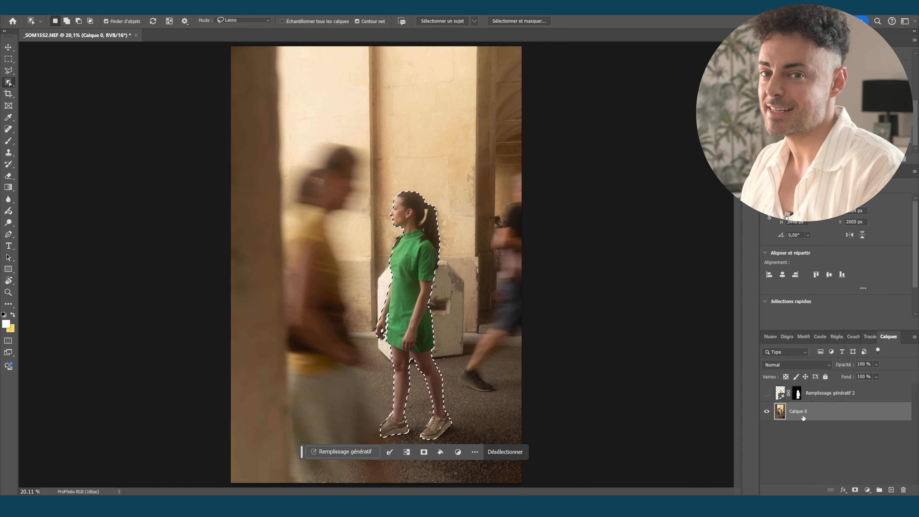
Copy the selected woman onto a new layer and check the cutout on its own.
key("ctrl+j")
left_click(766, 412, "alt")
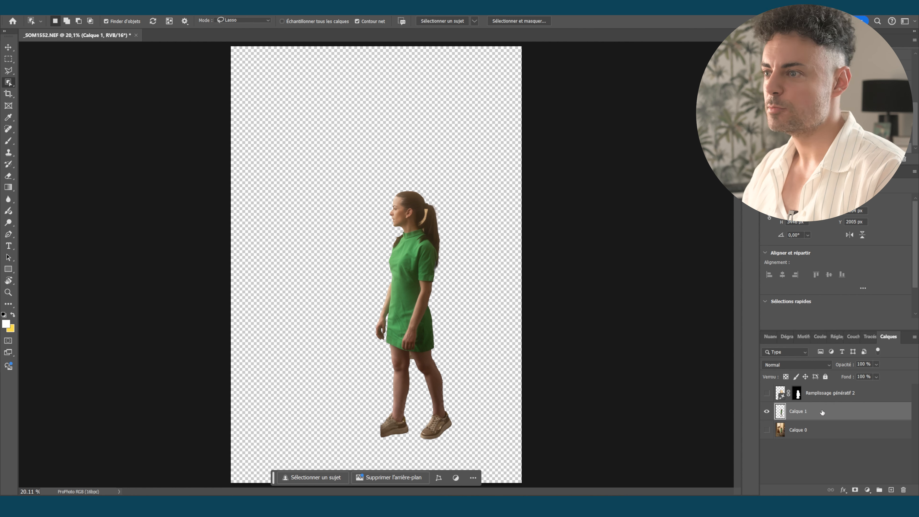
left_click(767, 430)
Show the generative fill again and move the woman's cutout layer above it in the layer stack.
left_click(766, 393)
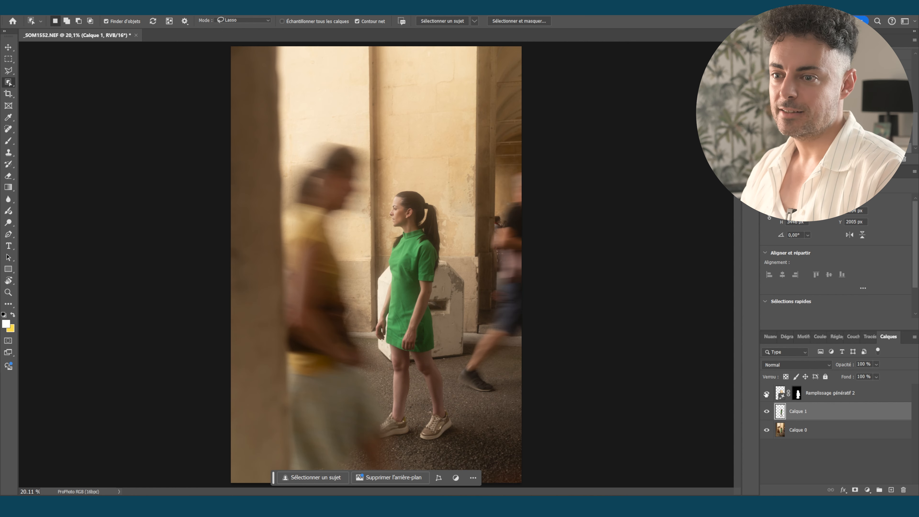
left_click(767, 393)
left_click(766, 393)
left_click(767, 393)
left_click(766, 394)
left_click(767, 394)
left_click(768, 395)
left_click(768, 395)
left_click(768, 395)
left_click_drag(808, 414, 801, 390)
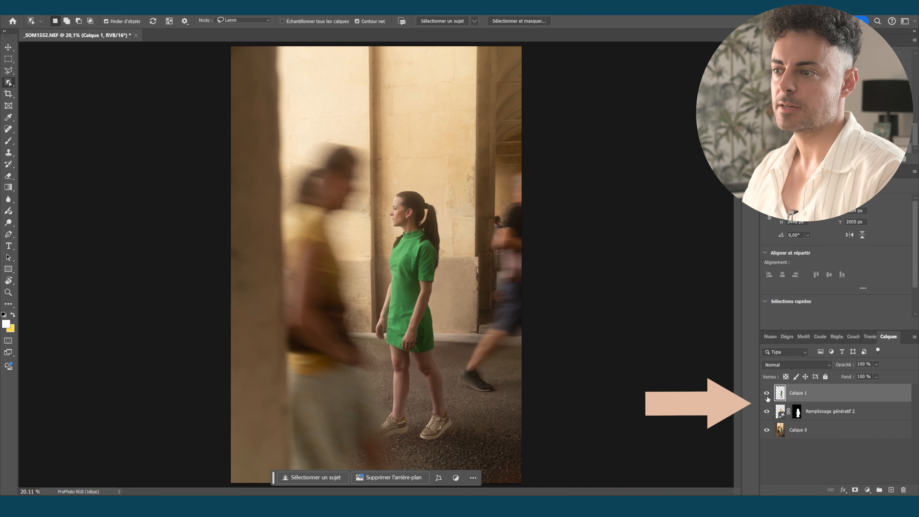
Compare the composite with the woman's cutout and the generative fill each hidden and shown.
left_click(767, 395)
left_click(767, 395)
left_click(767, 395)
left_click(767, 396)
left_click(767, 395)
left_click(767, 412)
left_click(767, 412)
left_click(767, 411)
left_click(767, 412)
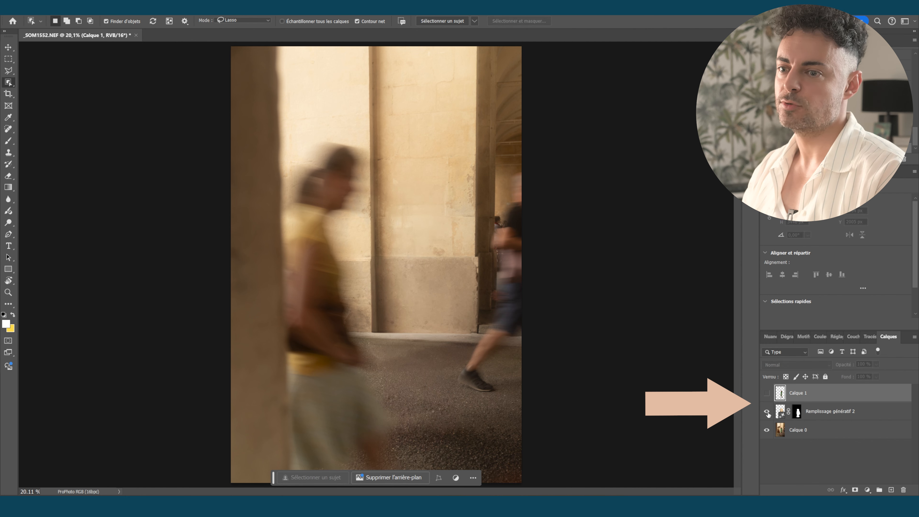
left_click(767, 393)
Inspect the edges of the woman's cutout along her arms, hands and dress for masking flaws.
left_click(797, 411)
key("z")
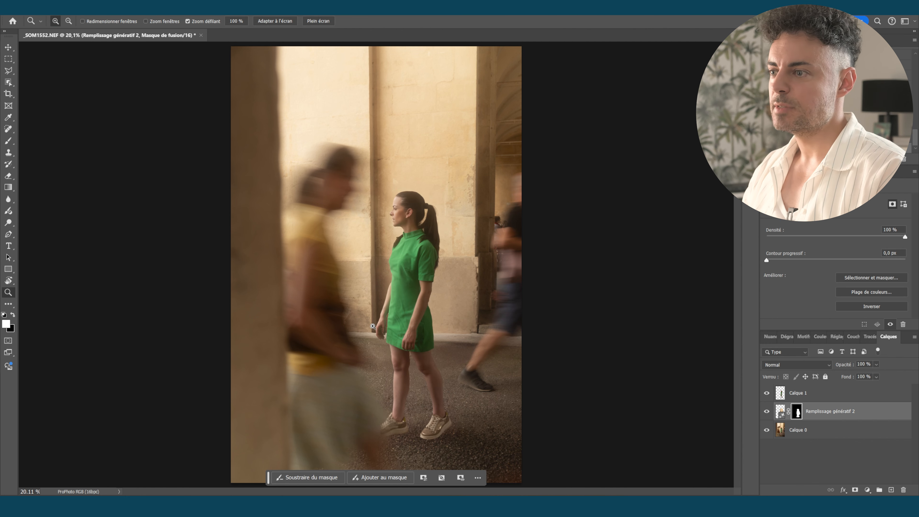
left_click_drag(376, 330, 450, 319)
key("space")
left_click_drag(450, 319, 459, 363)
left_click_drag(432, 180, 398, 264)
left_click_drag(394, 300, 398, 224)
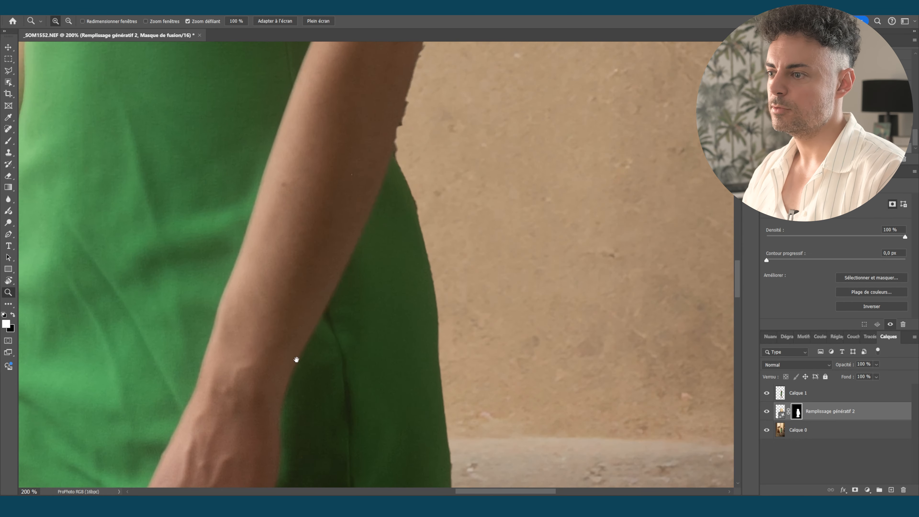
left_click_drag(277, 285, 386, 247)
left_click_drag(418, 272, 421, 264)
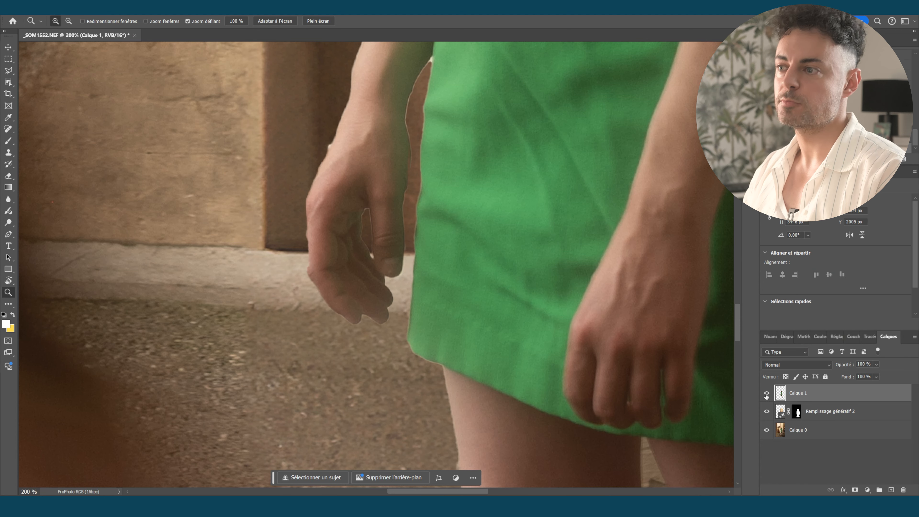
Add a layer mask to the woman's cutout layer and ready the Brush for work around her hand.
left_click(325, 113)
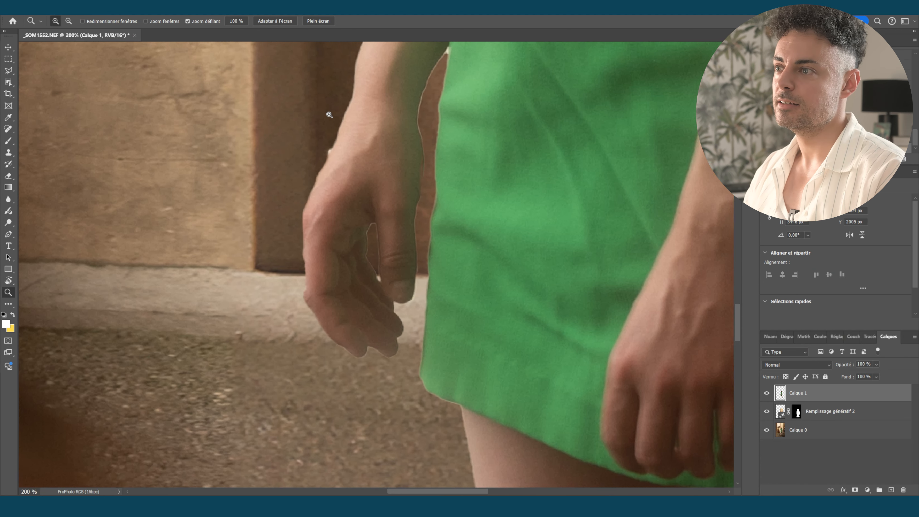
left_click_drag(382, 180, 382, 251)
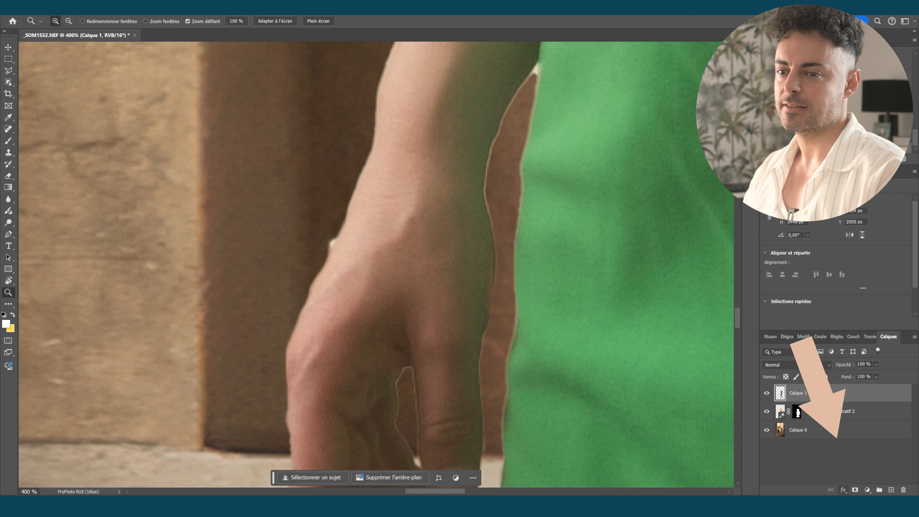
left_click(856, 490)
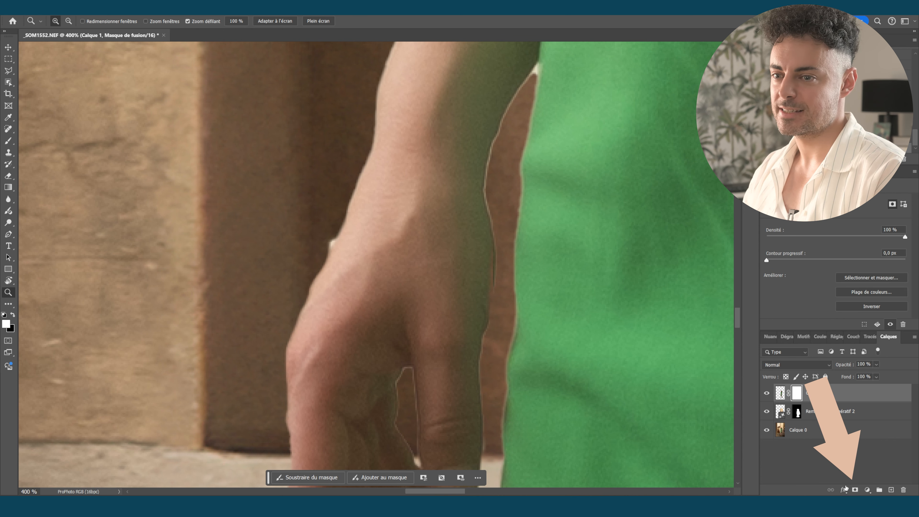
key("b")
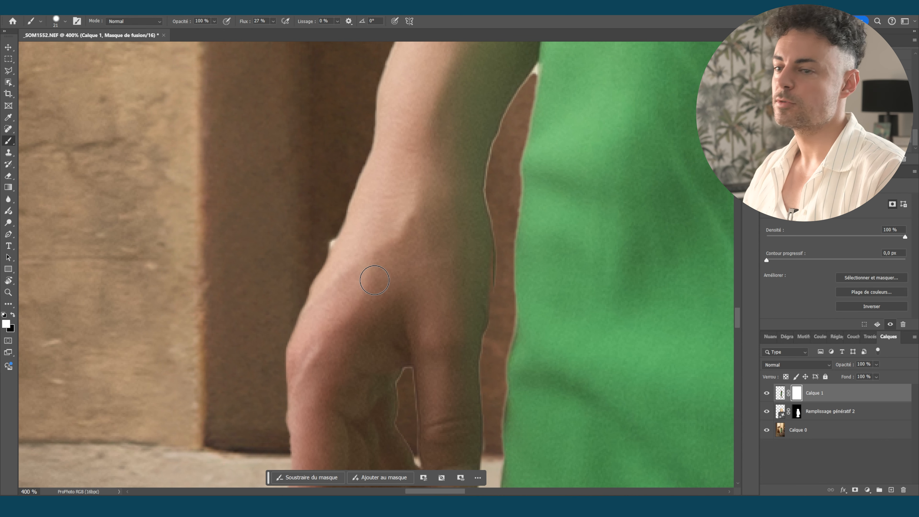
Paint black across the hand on the cutout's mask, compare the layer hidden and shown, and restore the hand with white.
key("x")
mouse_move(339, 228)
left_mouse_down()
mouse_move(383, 303)
mouse_move(338, 248)
mouse_move(367, 322)
mouse_move(349, 280)
mouse_move(324, 264)
mouse_move(353, 306)
left_mouse_up()
left_click(768, 395)
left_click(766, 394)
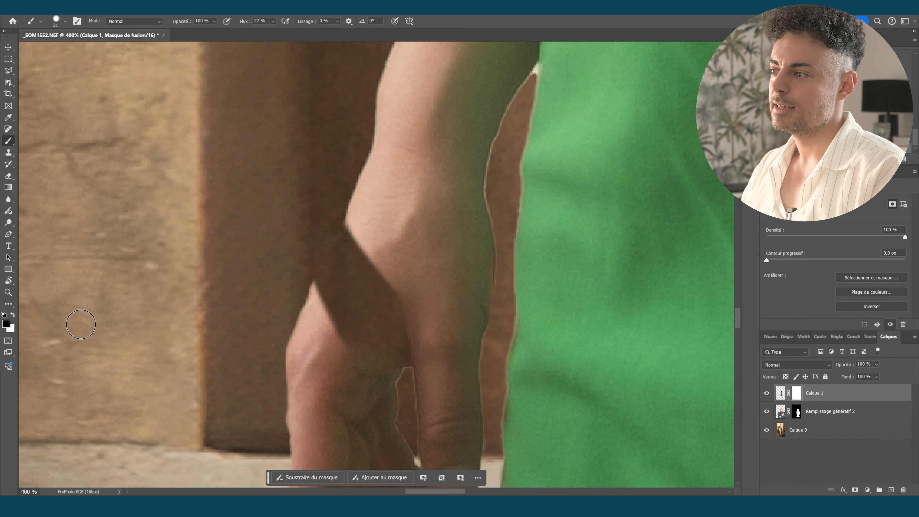
key("x")
mouse_move(336, 306)
left_mouse_down()
mouse_move(337, 234)
mouse_move(316, 317)
mouse_move(375, 244)
mouse_move(405, 276)
left_mouse_up()
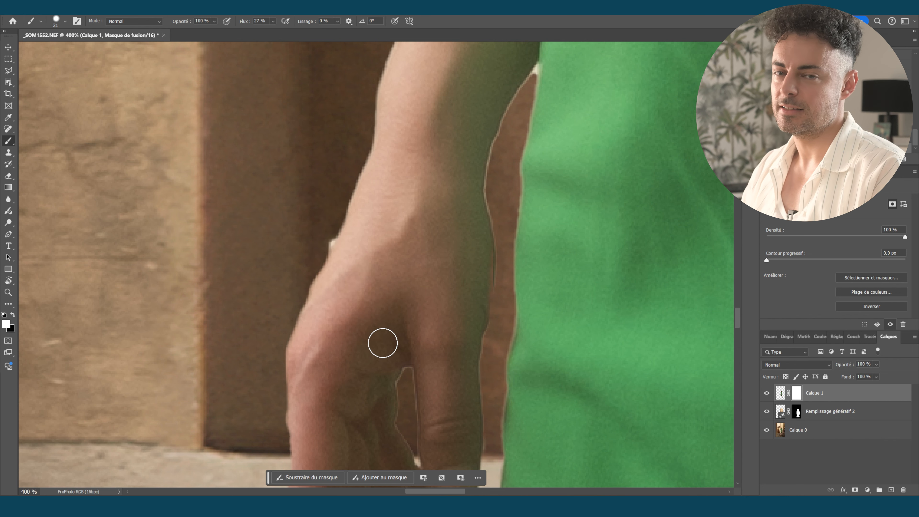
Mask out the light spot beside the wrist with a 15 px black brush and the fringe inside the forearm with a 5 px brush.
right_click(312, 239, "alt")
key("x")
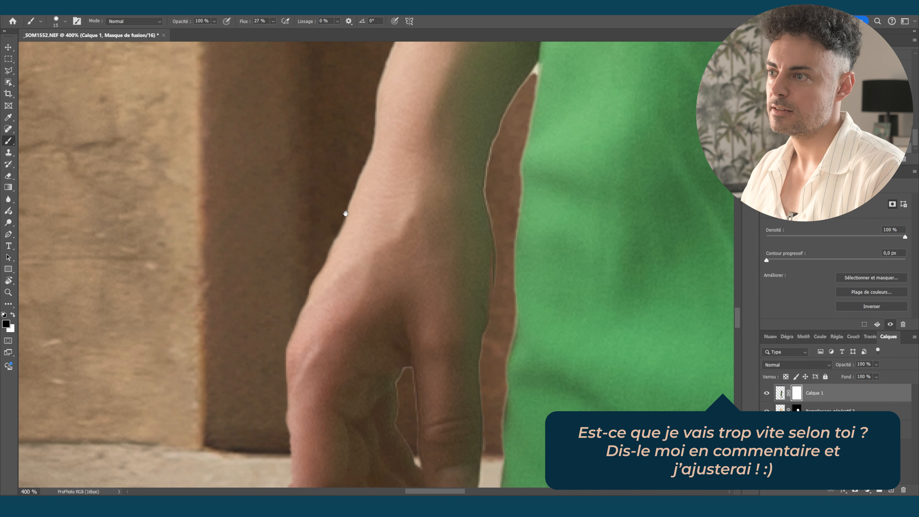
scroll(343, 214, "down", 5)
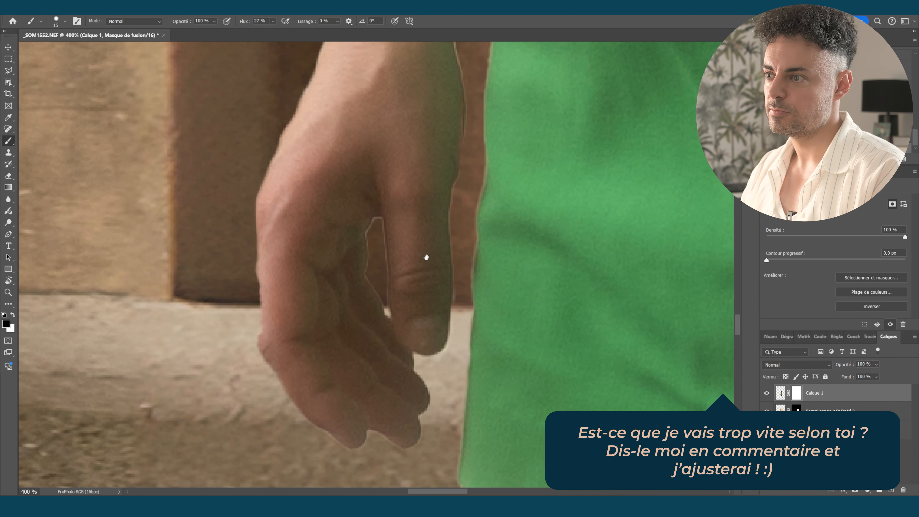
scroll(425, 256, "up", 2)
right_click(410, 214, "alt")
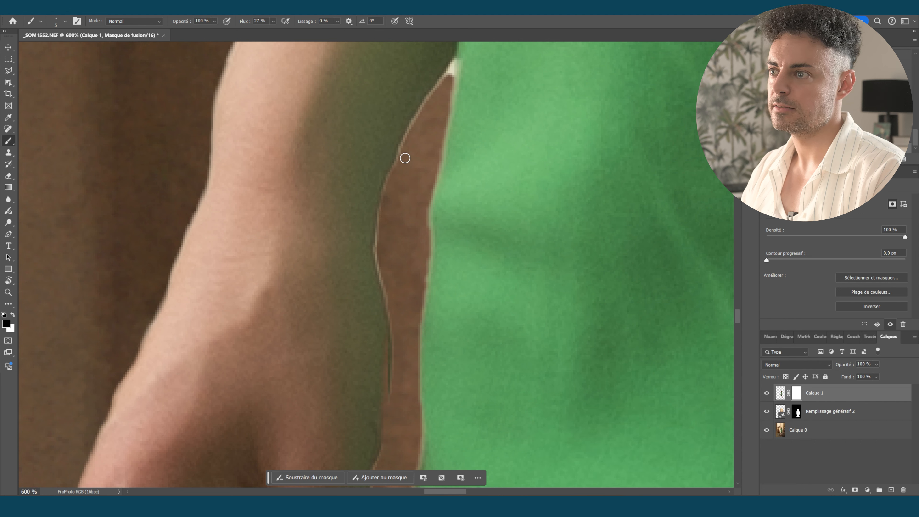
left_click_drag(384, 259, 397, 339)
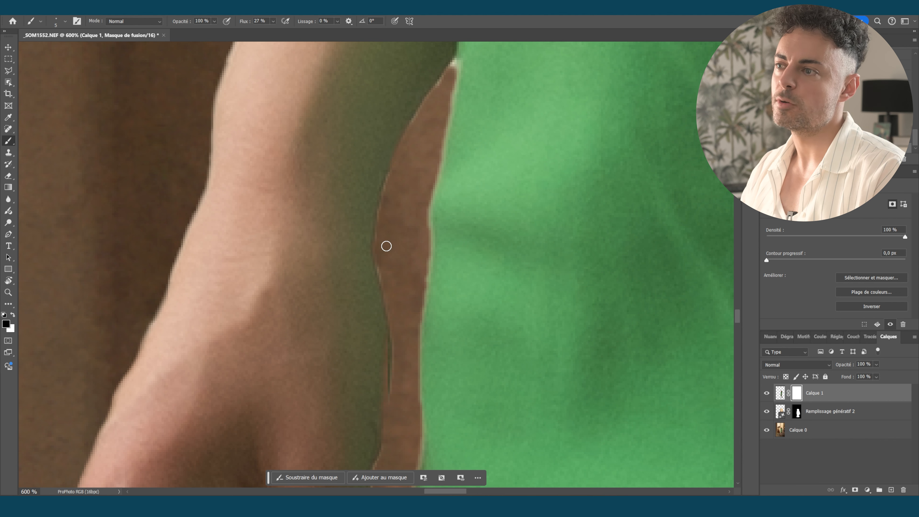
left_click_drag(418, 355, 416, 172)
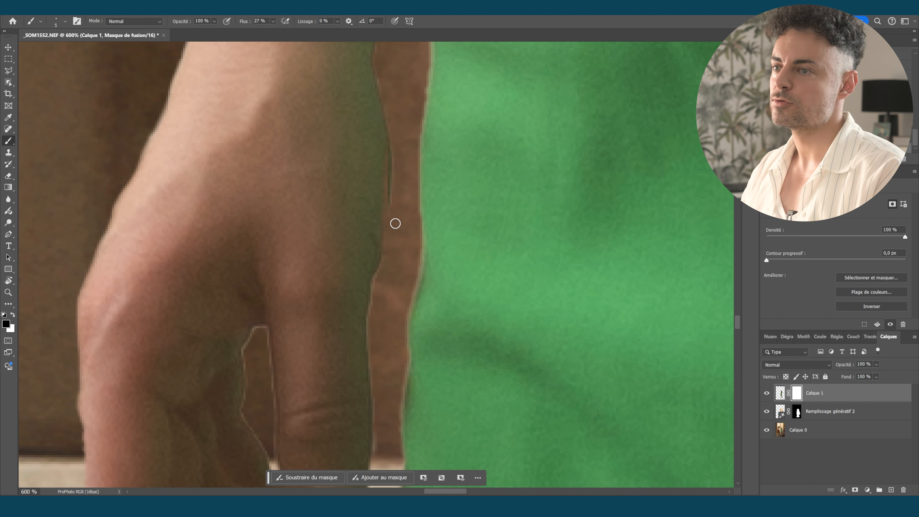
key("x")
key("alt+bracketleft")
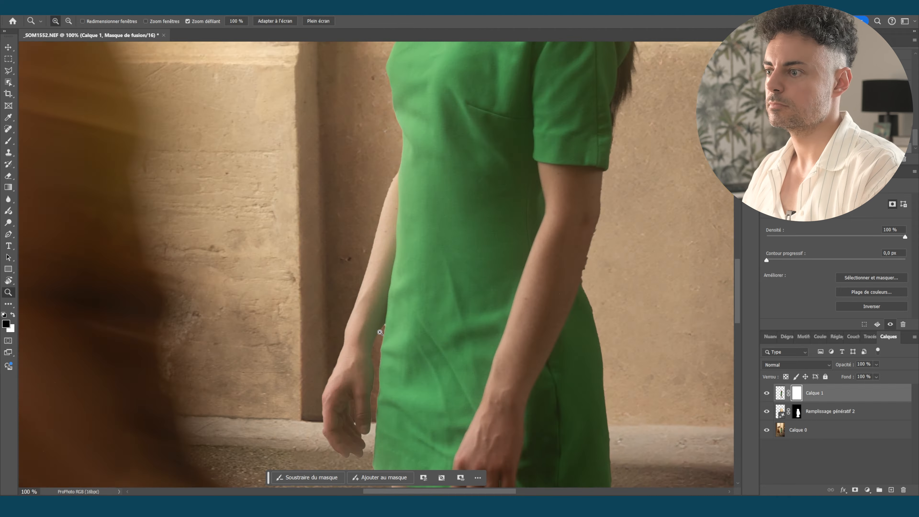
Outline the ragged hair edge on the woman's front shoulder, including some adjacent wall, with the Polygonal Lasso.
key("z")
key("ctrl+0")
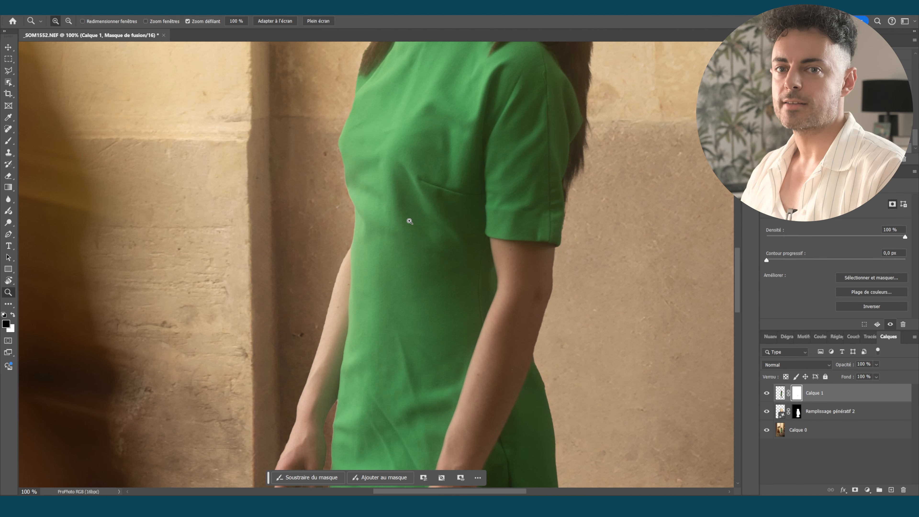
left_click_drag(408, 222, 415, 352)
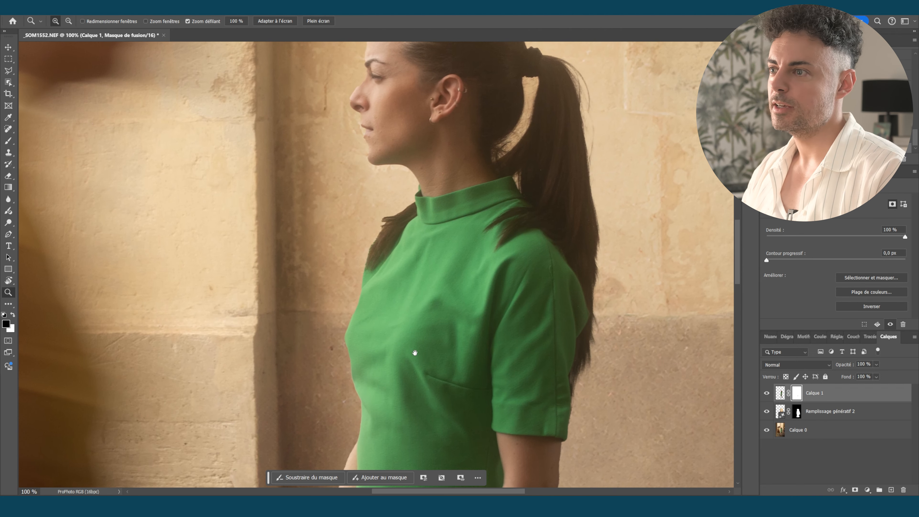
left_click(370, 221)
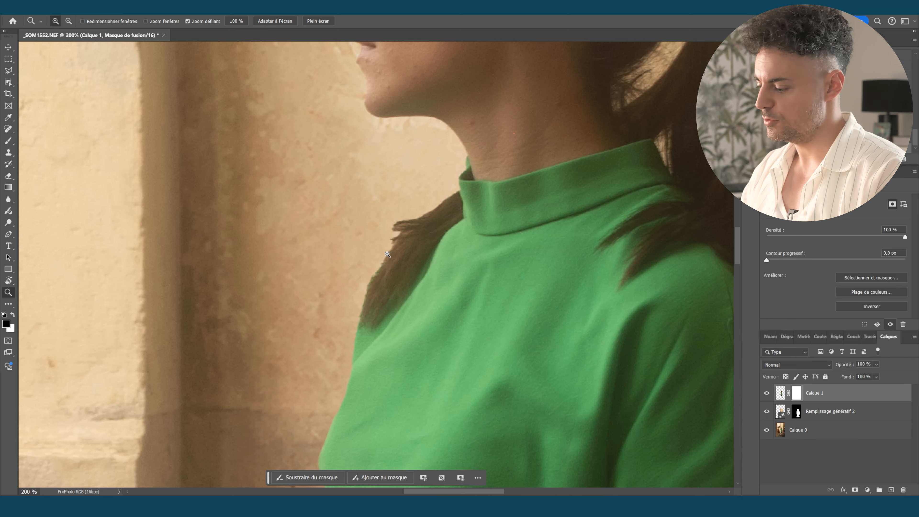
left_click(385, 250)
key("l")
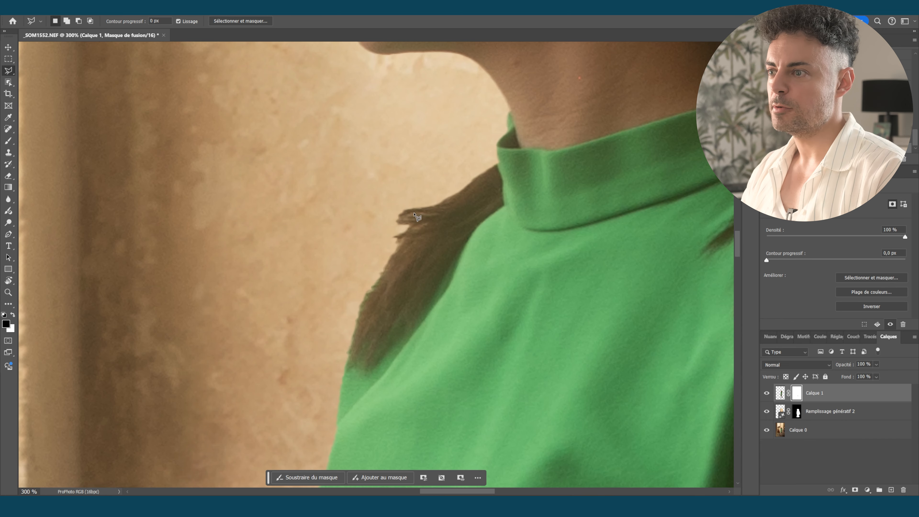
left_click(414, 212)
left_click(307, 279)
left_click(300, 316)
left_click(285, 362)
left_click(284, 380)
left_click(317, 367)
left_click(348, 353)
left_click(367, 342)
left_click(400, 301)
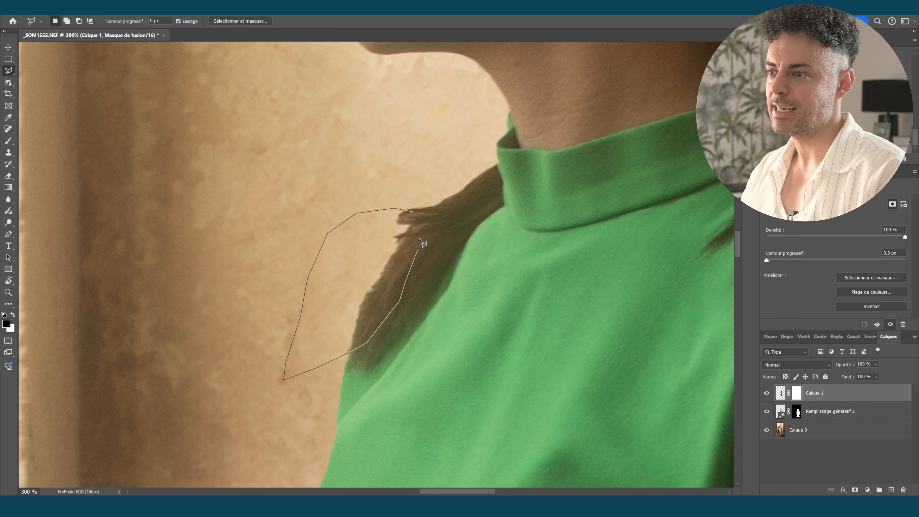
double_click(422, 212)
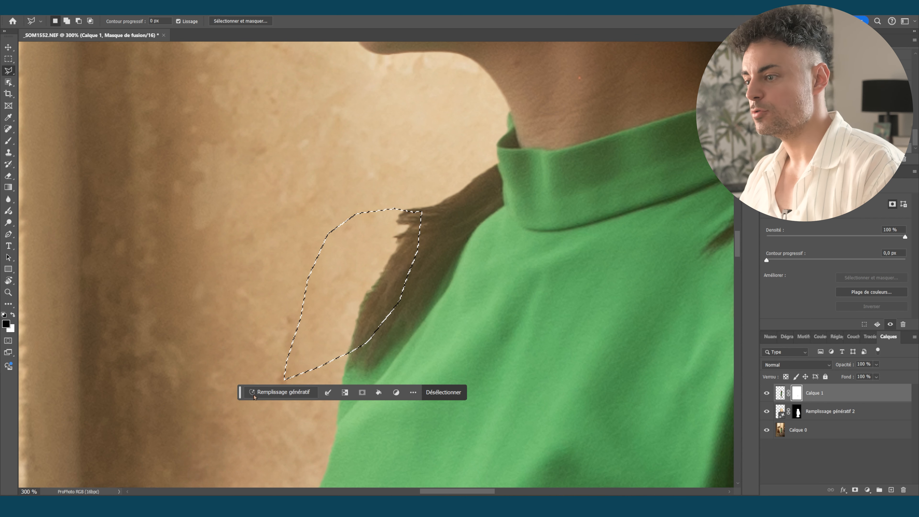
Generate new hair in the selection with the prompt "cheveux" and choose the third variant.
left_click(301, 388)
type("cheveux")
key("Return")
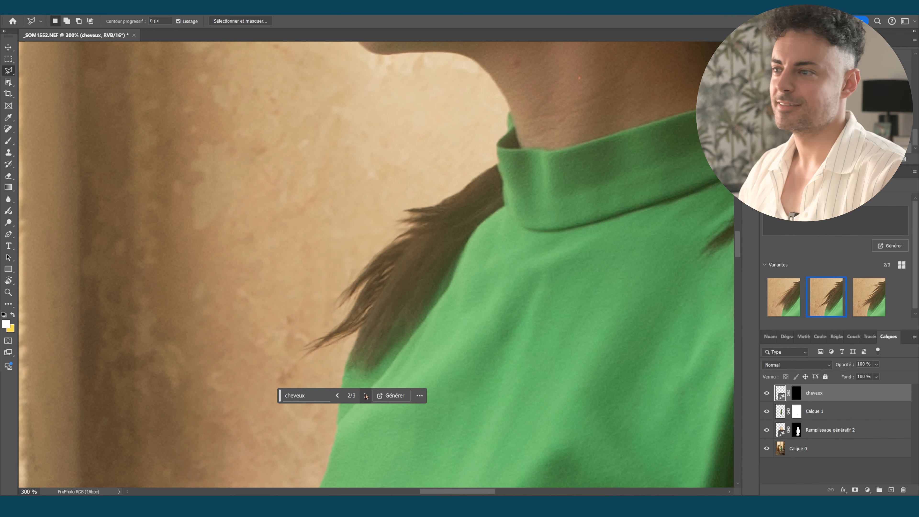
left_click(366, 396)
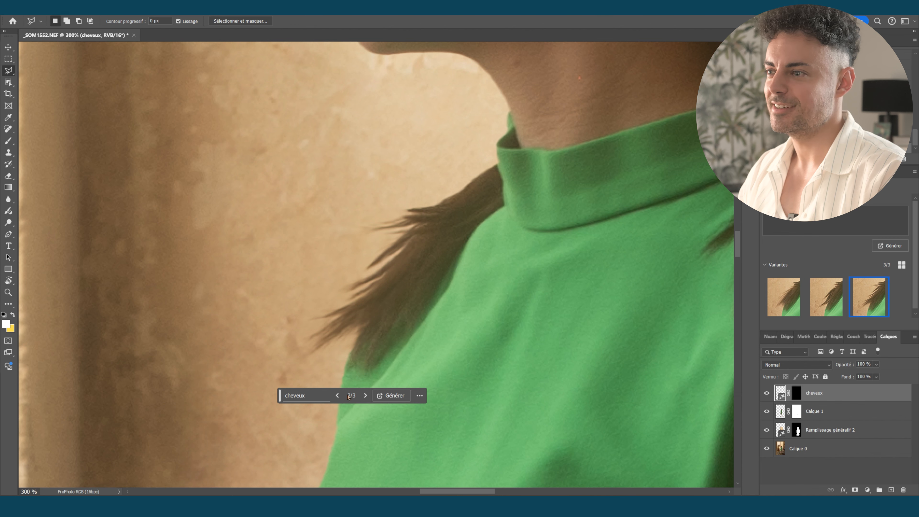
Outline the lower end of the ponytail beside the sleeve, with some of the wall next to it.
scroll(518, 287, "right", 10)
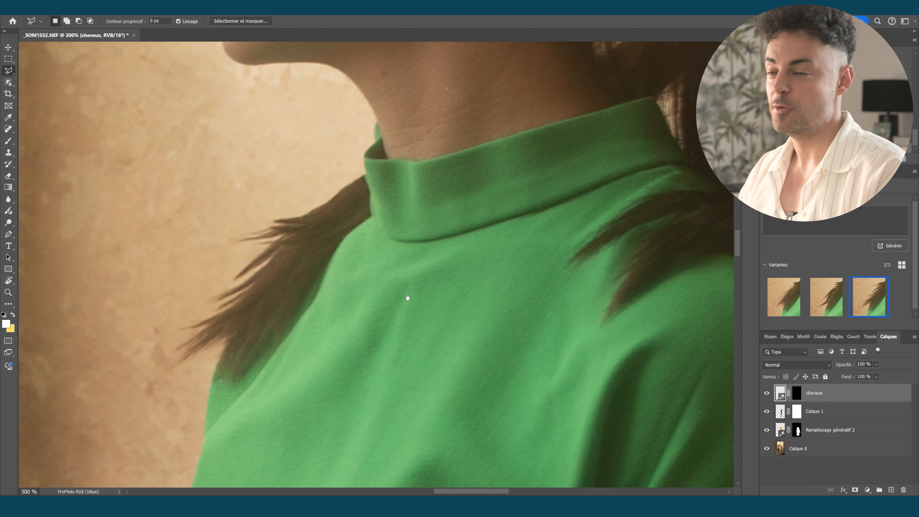
scroll(526, 258, "down", 10)
scroll(525, 258, "right", 3)
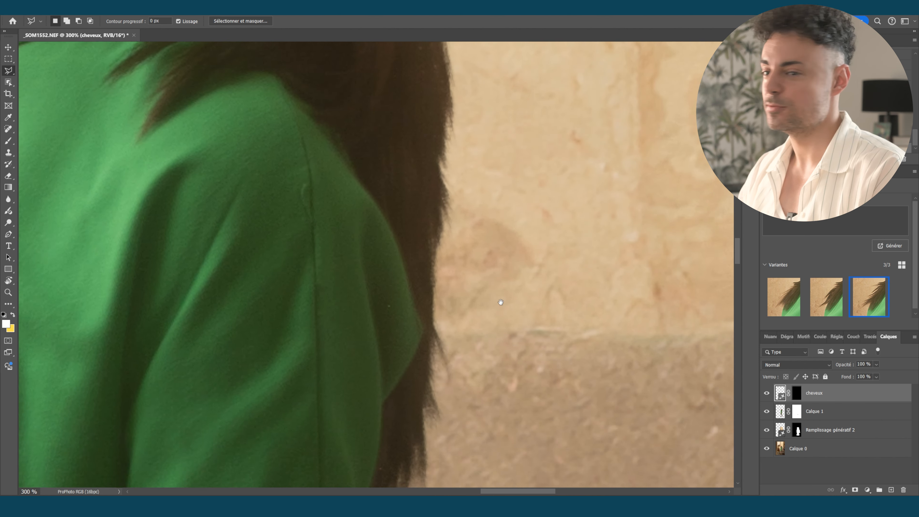
mouse_move(416, 246)
left_mouse_down()
mouse_move(418, 334)
mouse_move(402, 384)
mouse_move(346, 486)
mouse_move(333, 471)
mouse_move(329, 435)
mouse_move(339, 335)
left_mouse_up()
Generate new ponytail ends in the selection with the prompt "cheveux" and browse the variants.
left_click(321, 174)
type("cheveux")
key("Return")
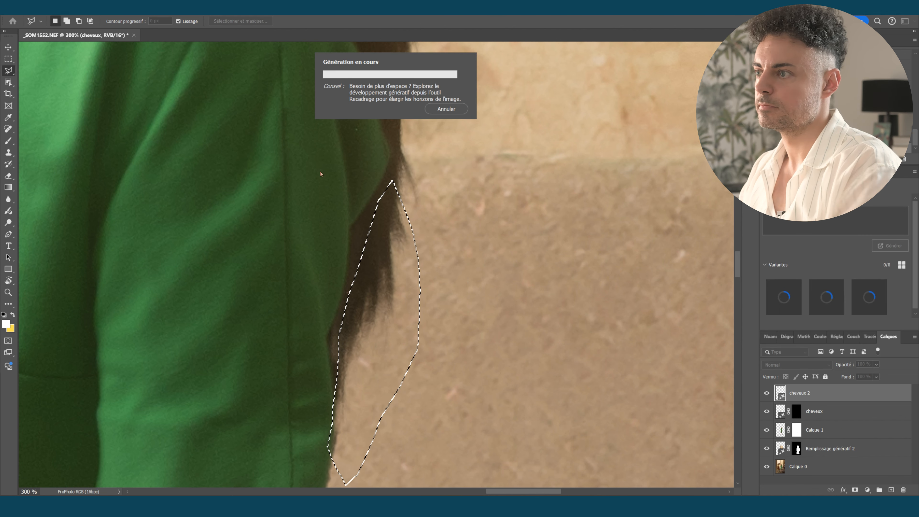
left_click(359, 163)
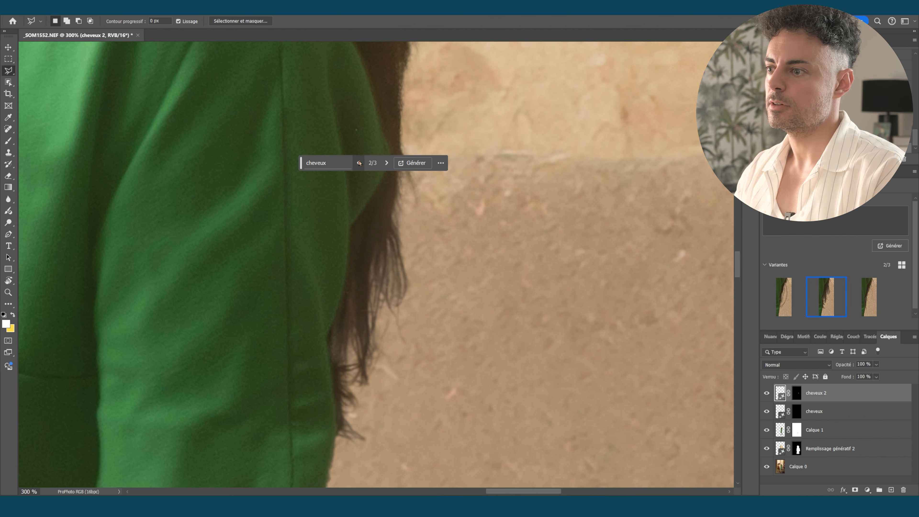
left_click(387, 162)
Group the two generated hair layers and compare the image with the group hidden and shown.
key("ctrl+0")
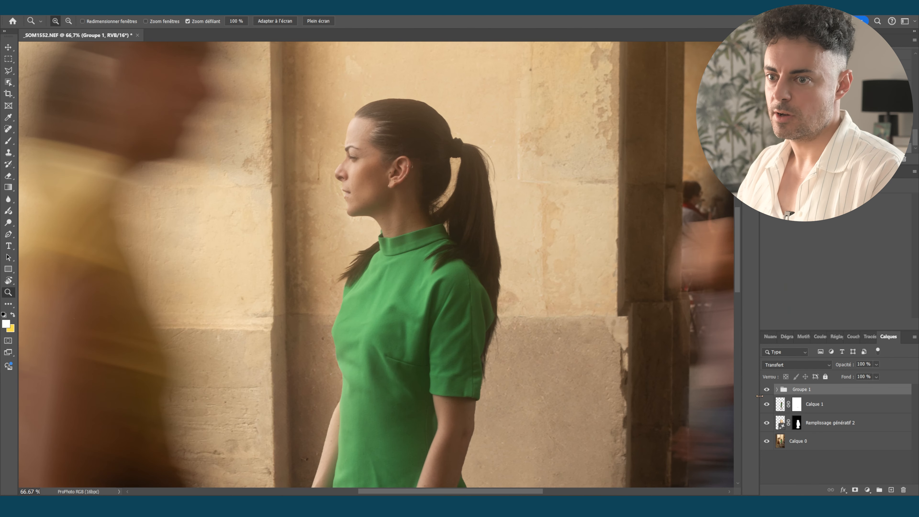
left_click(766, 391)
left_click(766, 391)
left_click(766, 391)
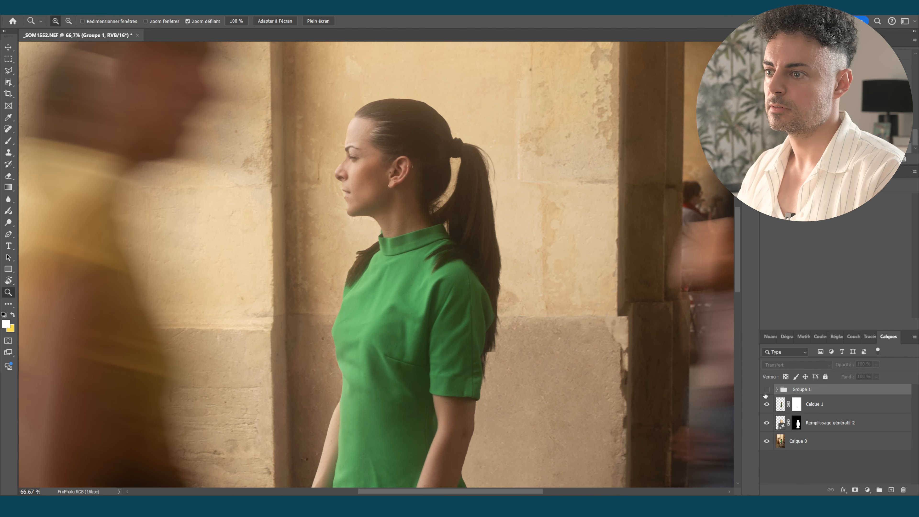
left_click(766, 390)
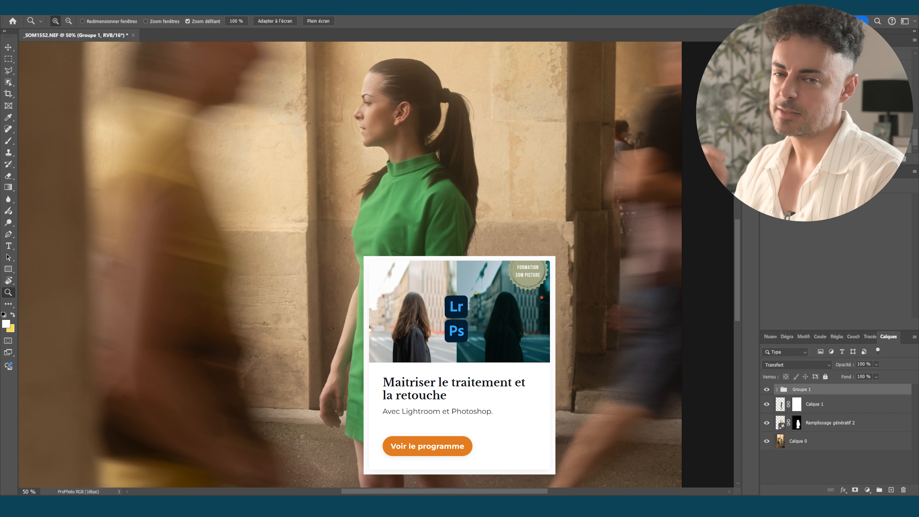
Outline the distant people between the dark pillar and the blurred passer-by with the Polygonal Lasso.
scroll(507, 222, "down", 2)
scroll(506, 221, "up", 3)
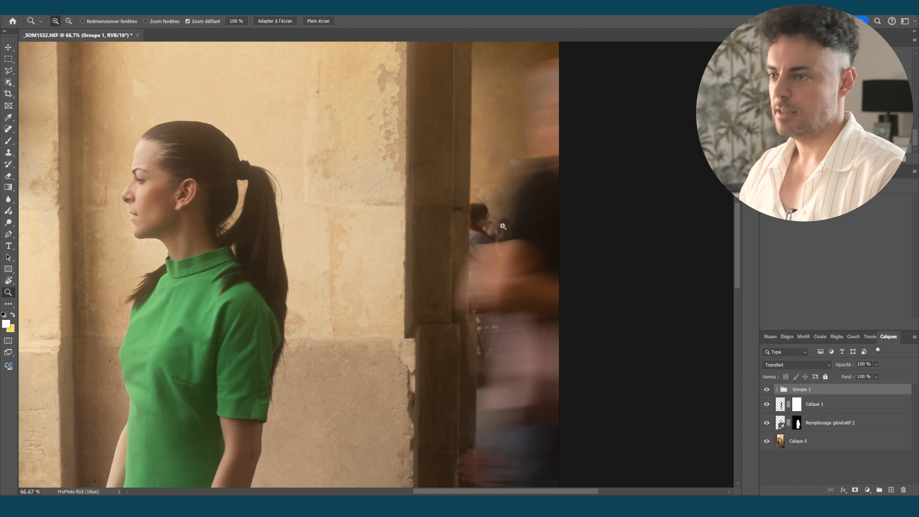
key("l")
left_click(538, 213)
left_click(503, 179)
left_click(448, 176)
left_click(448, 295)
left_click(442, 343)
left_click(441, 369)
left_click(448, 379)
left_click(457, 378)
left_click_drag(455, 478, 458, 408)
left_click(458, 409)
left_click(486, 410)
left_click(503, 408)
left_click(529, 369)
left_click(530, 269)
left_click(516, 243)
left_click(523, 203)
left_click(540, 144)
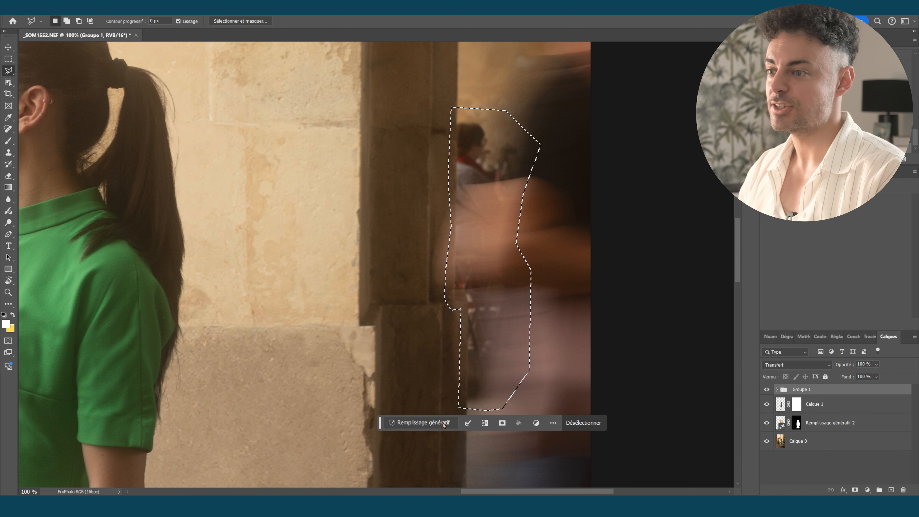
Run Generative Fill on the selection without a prompt and choose the second variant.
left_click(420, 422)
left_click(575, 422)
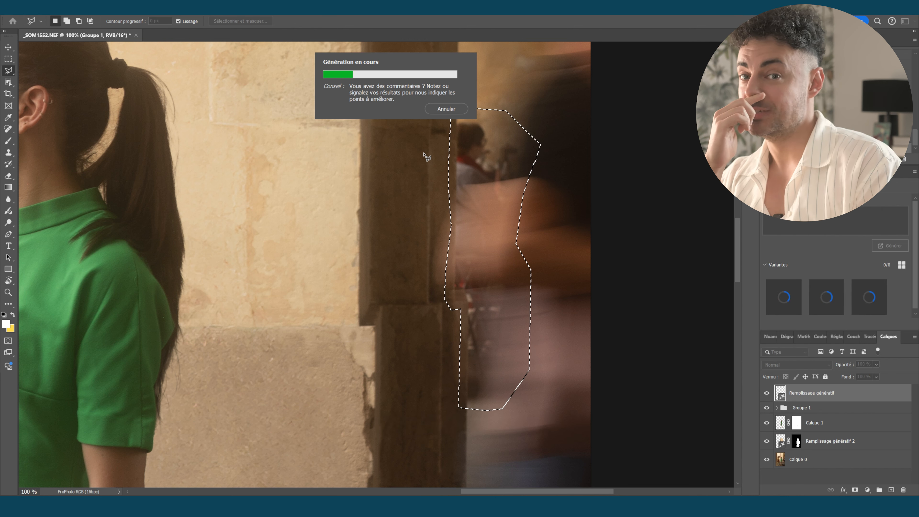
left_click(505, 426)
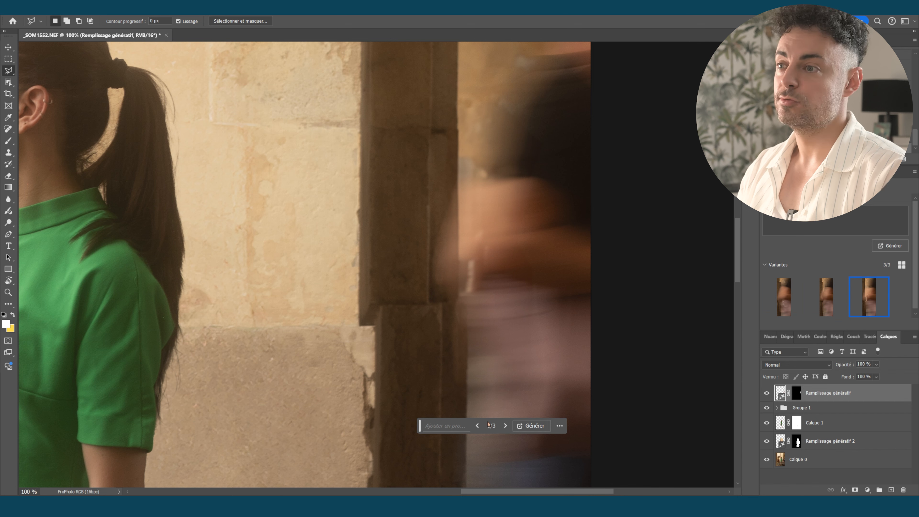
left_click(477, 425)
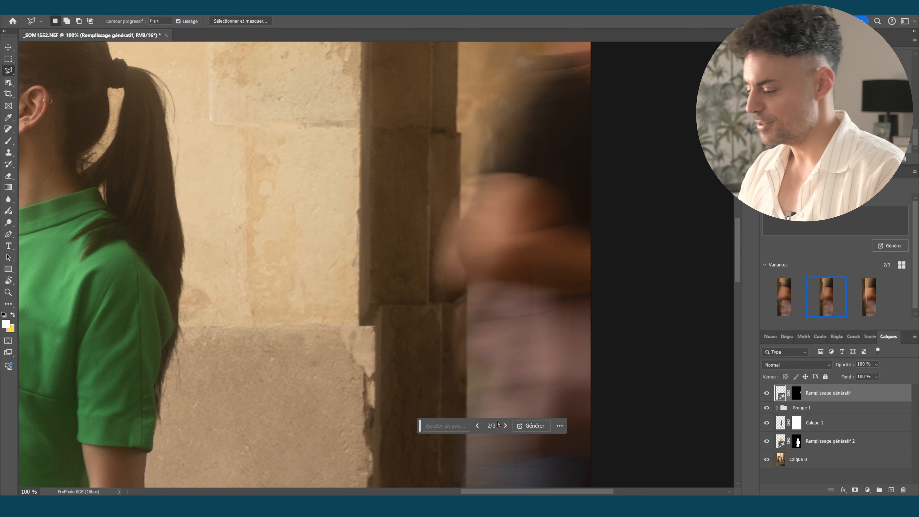
Save the retouched photo and switch to it in Lightroom Classic's Develop module.
key("ctrl+0")
left_click_drag(429, 286, 553, 363)
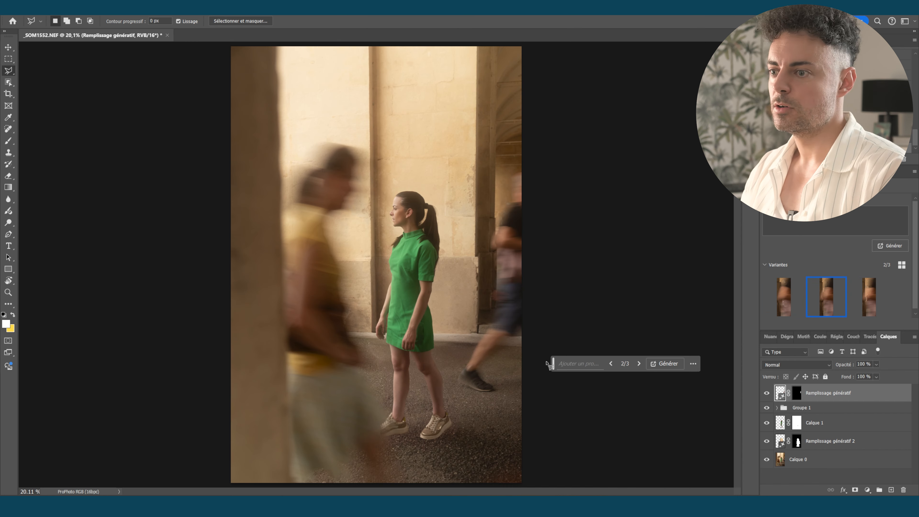
key("ctrl+s")
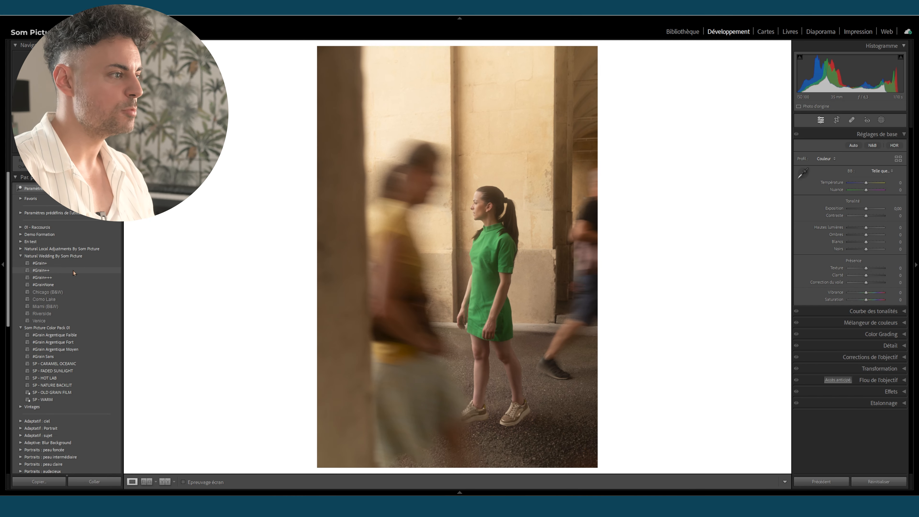
Apply the Como Lake preset to the retouched photo and lower the exposure to −0.30.
left_click(55, 300)
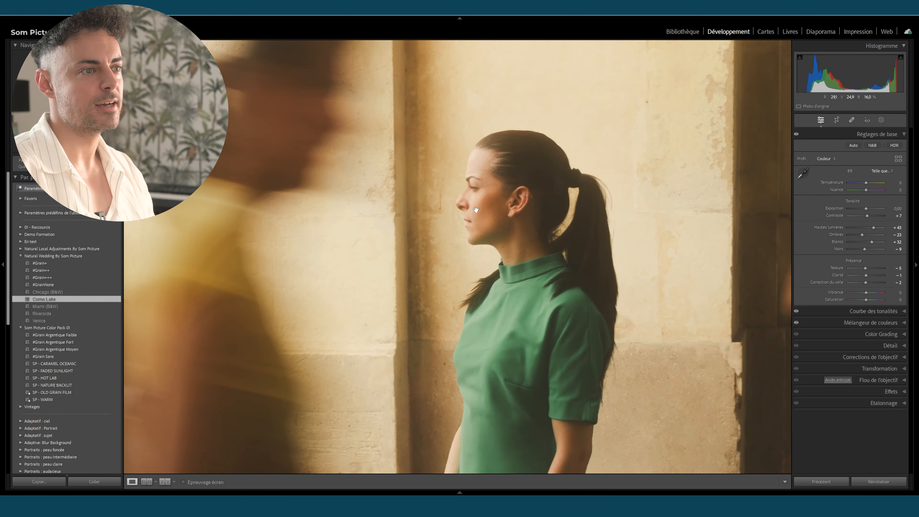
left_click(478, 218)
left_click(491, 248)
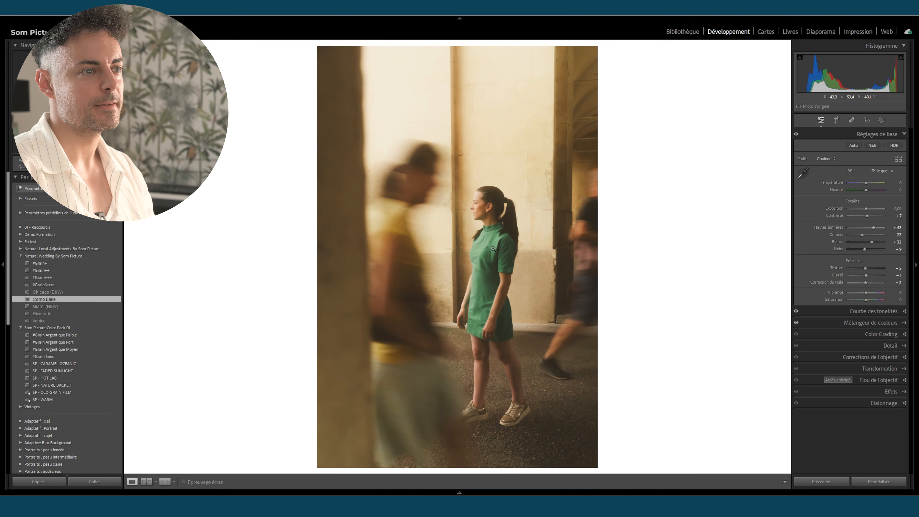
left_click_drag(867, 208, 864, 208)
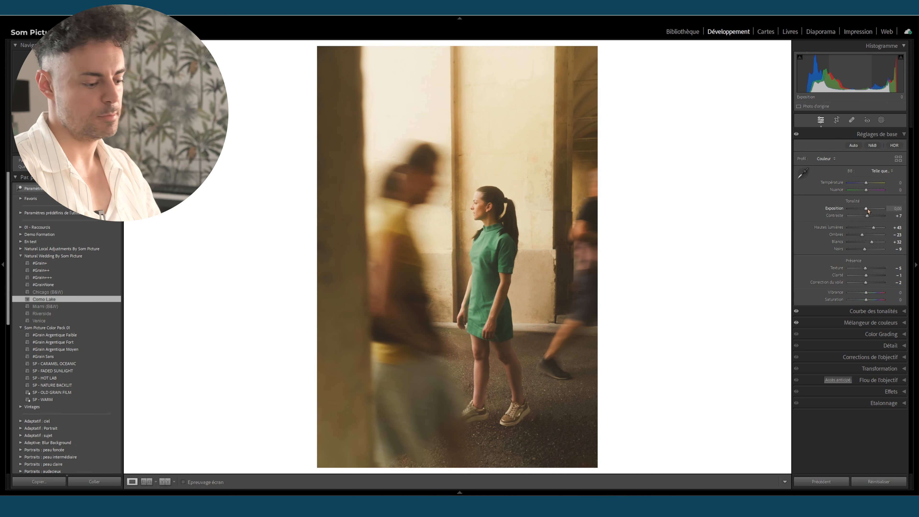
key("Down")
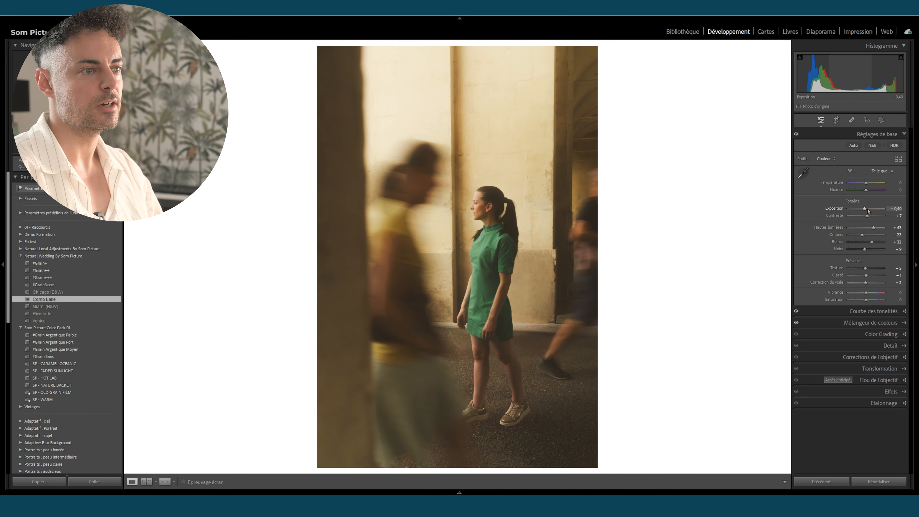
key("Up")
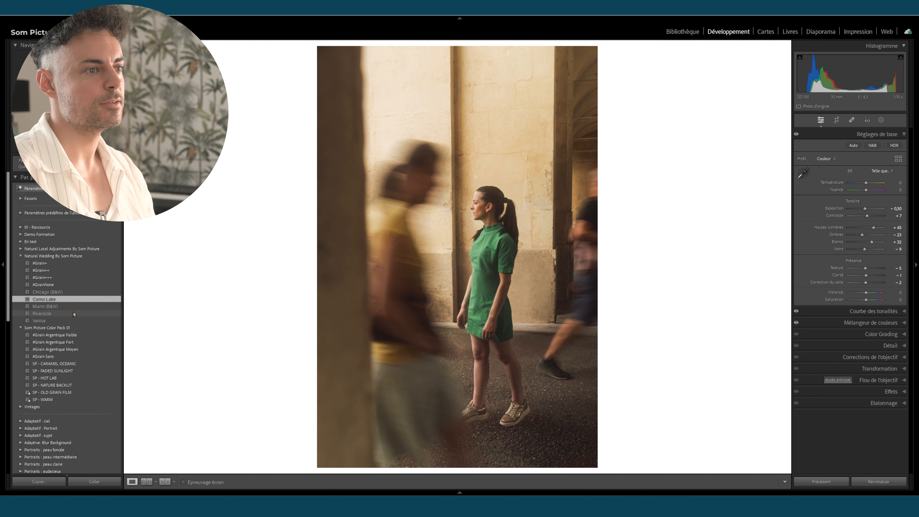
Try the Riverside preset on the photo and inspect the woman's face and hair up close.
left_click(73, 314)
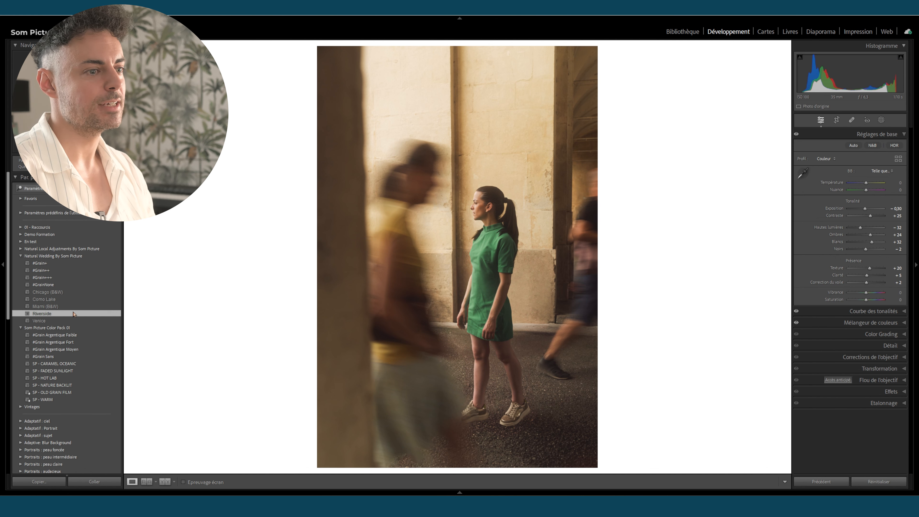
left_click(482, 202)
left_click_drag(496, 250, 504, 267)
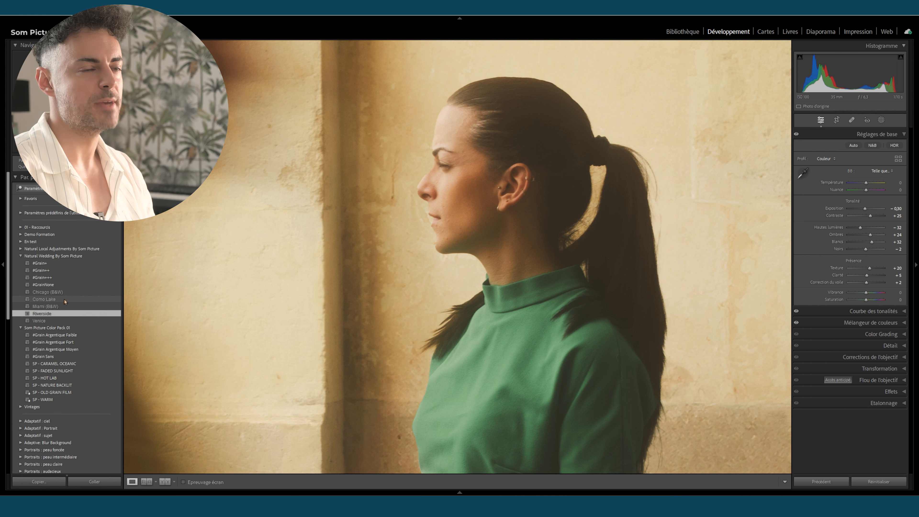
left_click(405, 315)
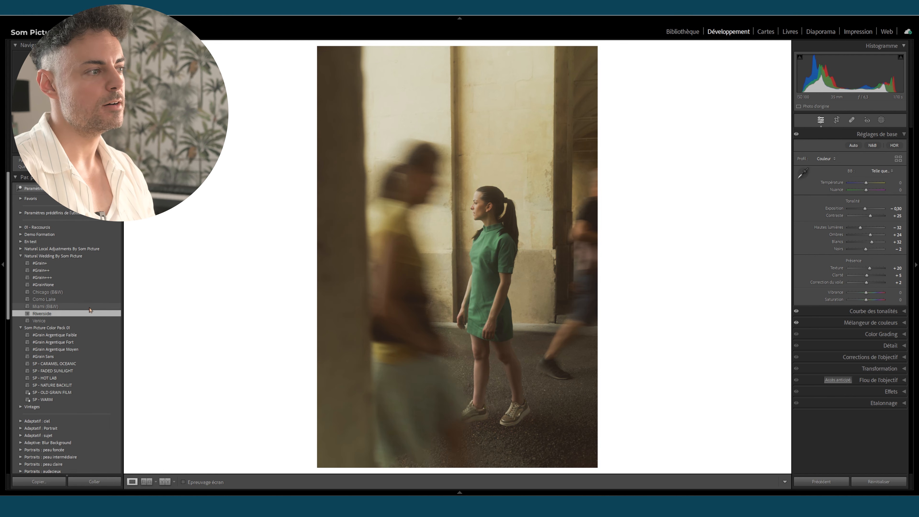
Reapply the Como Lake preset, with the highlights at +22 and the temperature at −5.
left_click(77, 300)
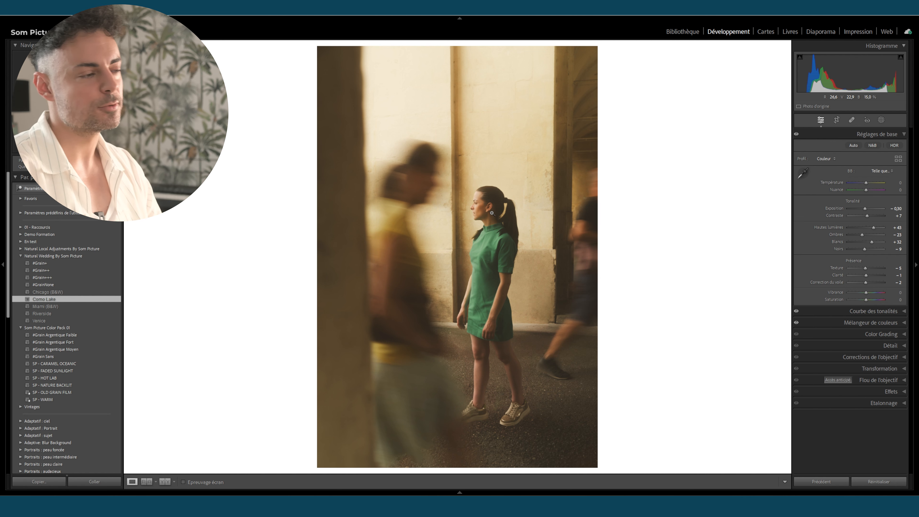
mouse_move(874, 227)
left_mouse_down()
mouse_move(853, 232)
mouse_move(871, 231)
left_mouse_up()
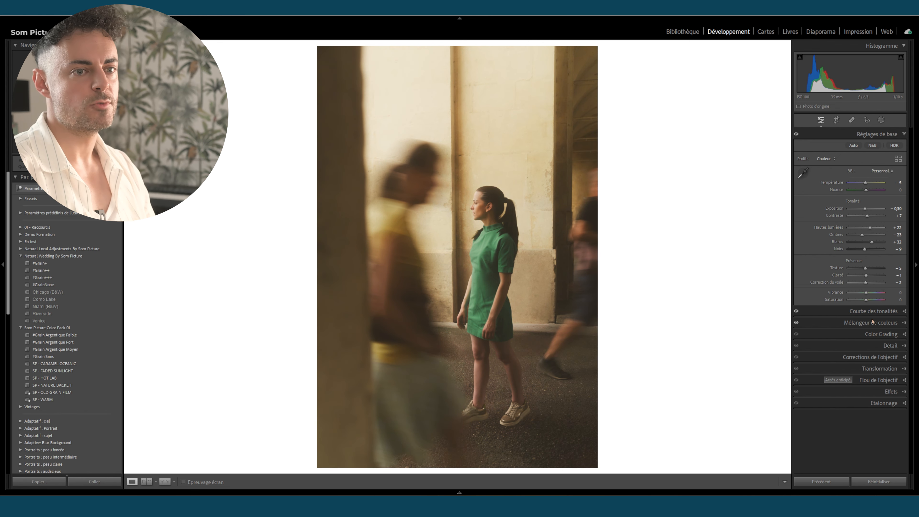
Reset the green hue and green saturation to 0 in the Color Mixer and inspect the dress up close.
left_click(864, 322)
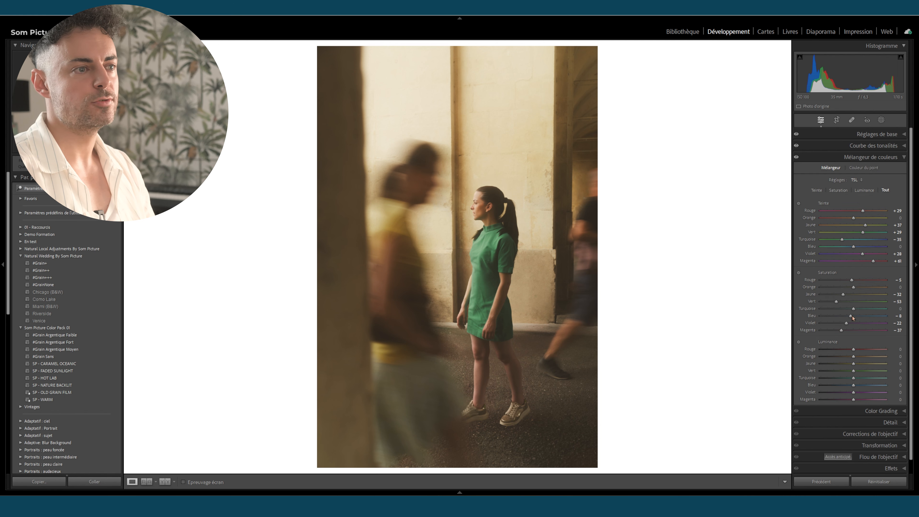
left_click_drag(483, 260, 550, 228)
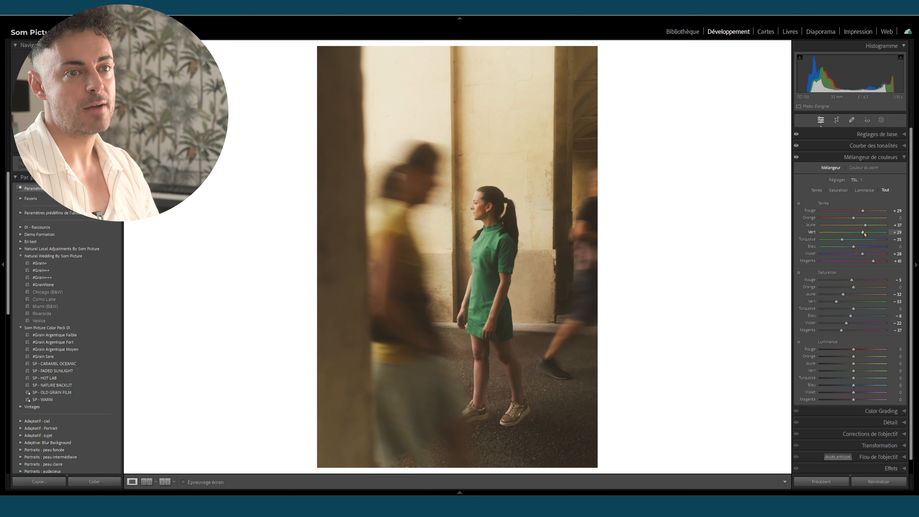
left_click_drag(864, 232, 863, 232)
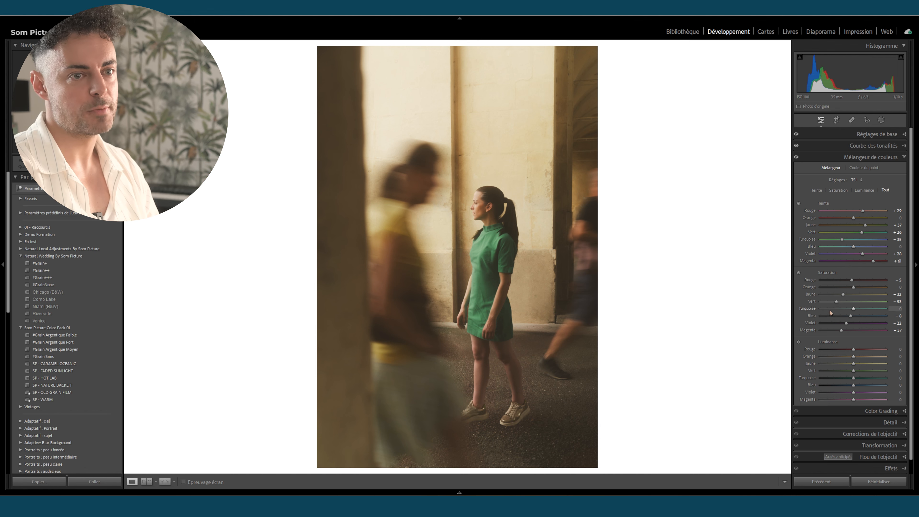
double_click(812, 302)
left_click(521, 237)
left_click(526, 237)
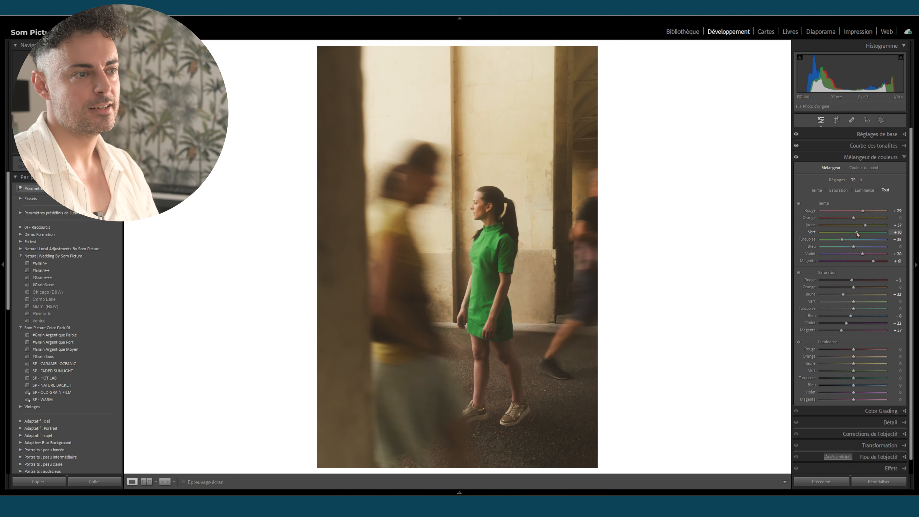
left_click(462, 247)
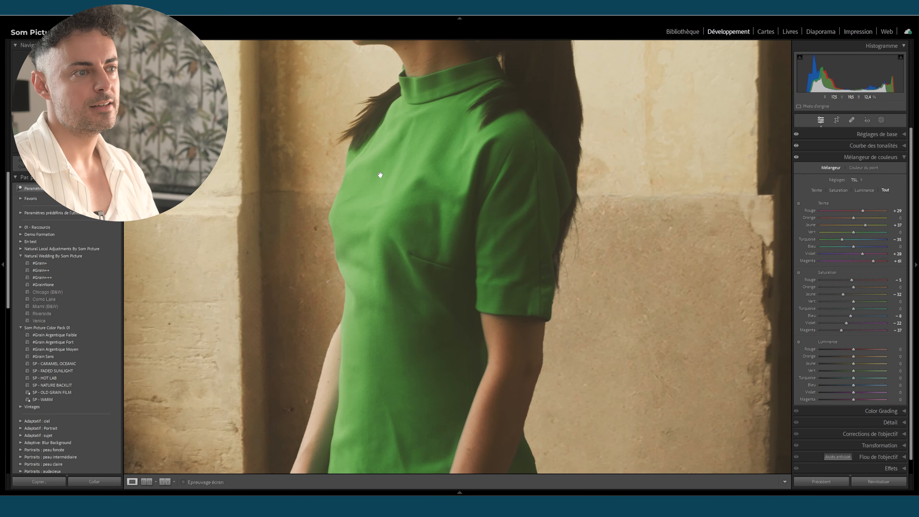
left_click(470, 241)
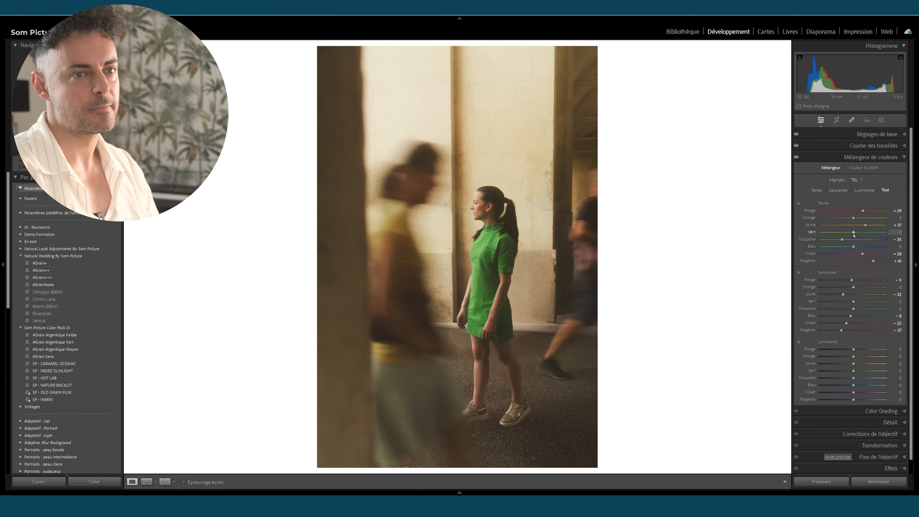
Set the green hue to +59 and green saturation to −34, and compare the photo with its unedited version.
left_click_drag(853, 234, 865, 237)
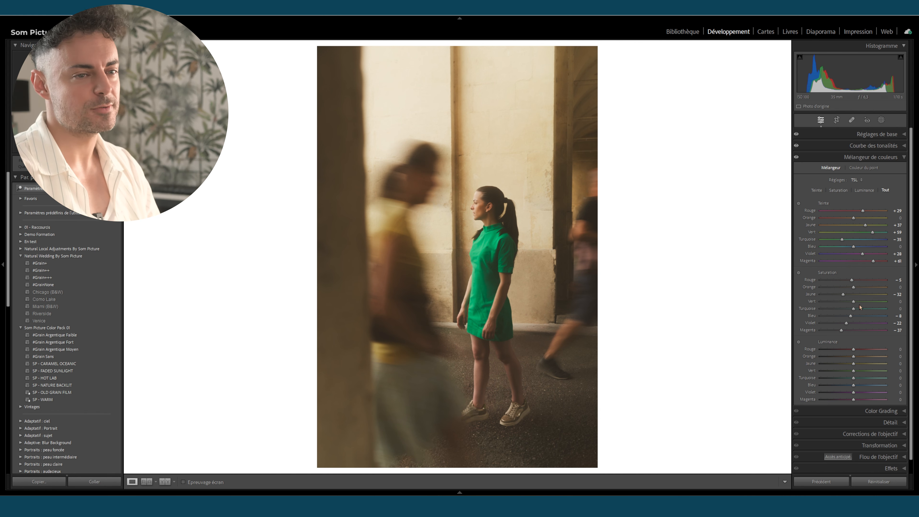
left_click_drag(854, 302, 842, 302)
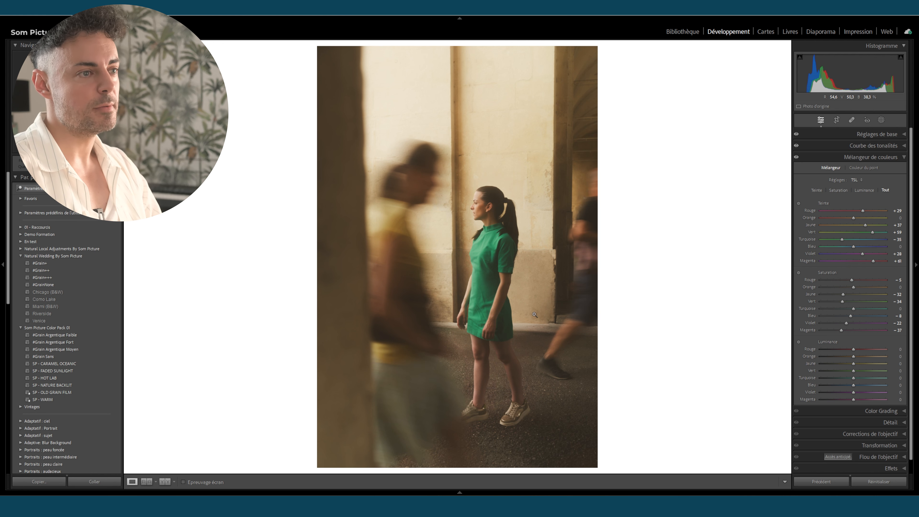
key("backslash")
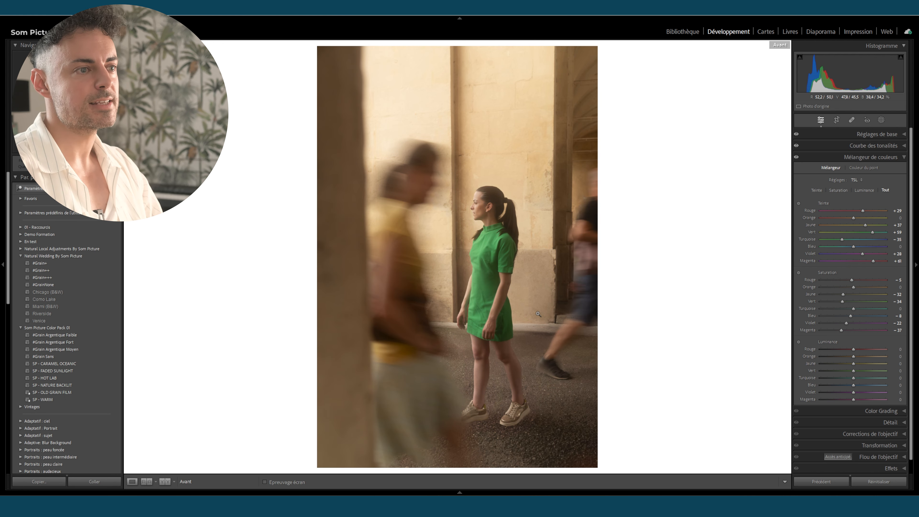
key("backslash")
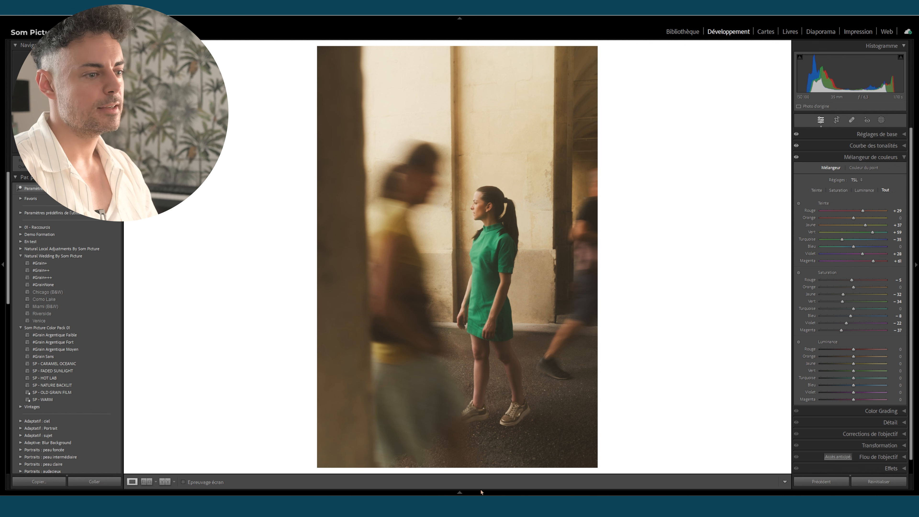